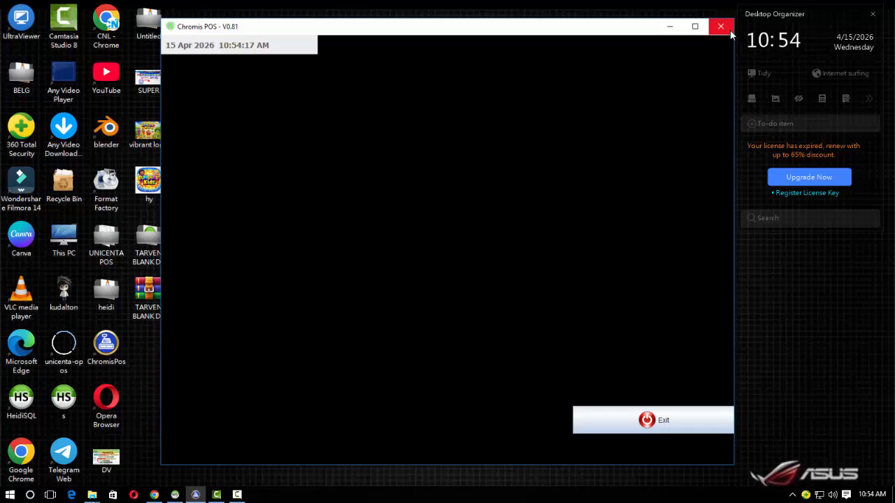
Step: Restart Chromis POS, maximize its window and sign in as the CNL POS user
left_click(730, 29)
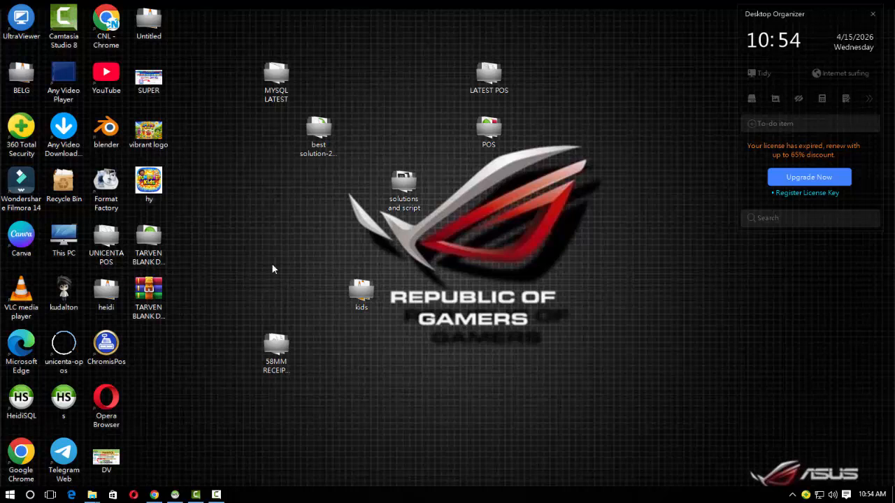
double_click(105, 344)
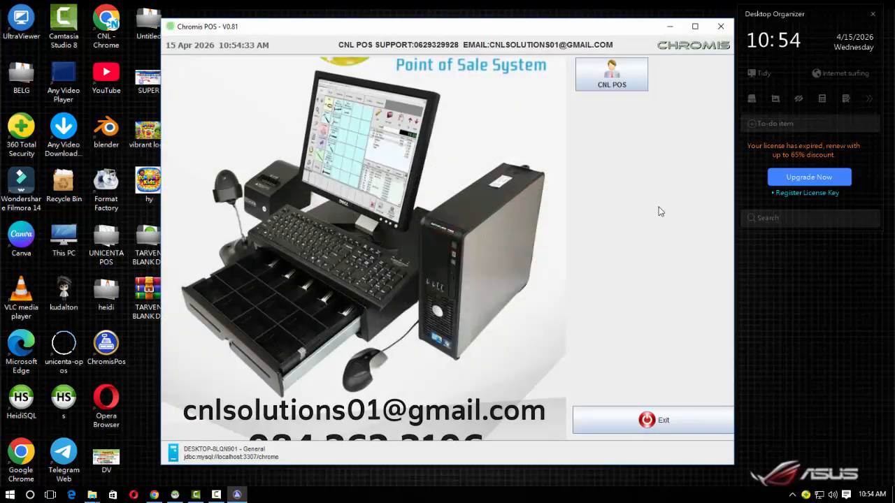
left_click(695, 27)
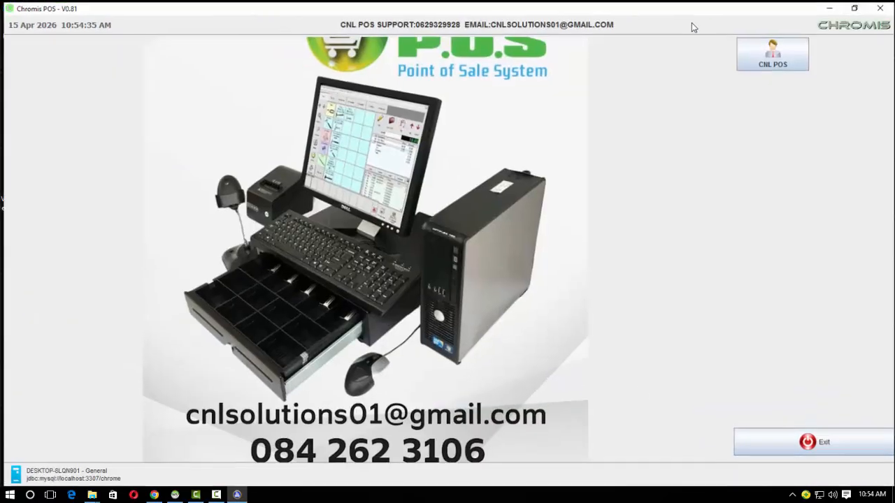
left_click(788, 61)
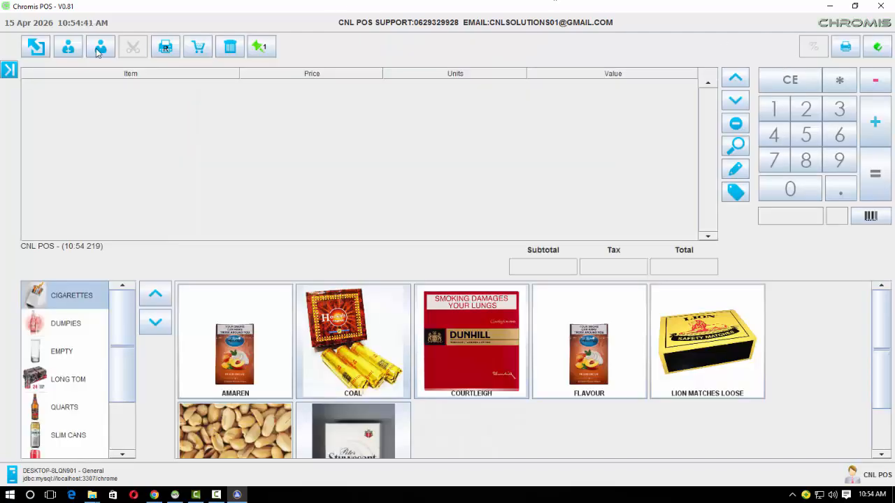
Step: Change the sales screen to the second layout, with the products below the keypad and categories, and save the configuration
left_click(37, 47)
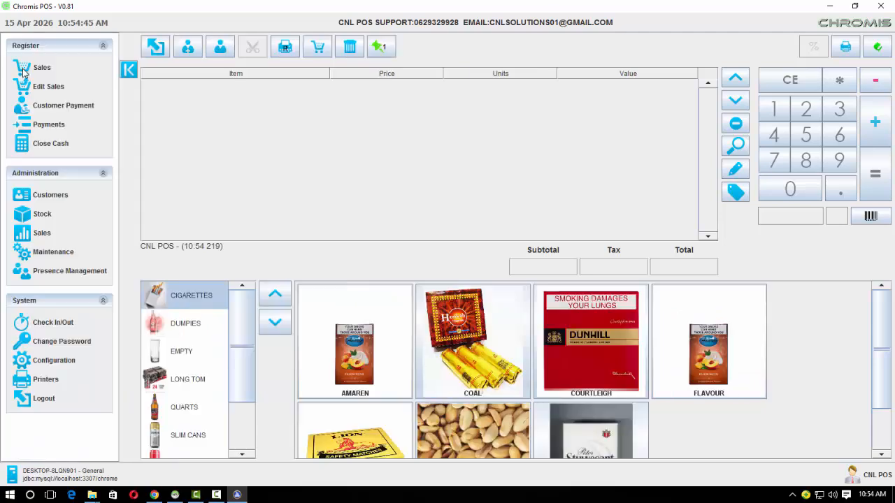
left_click(52, 361)
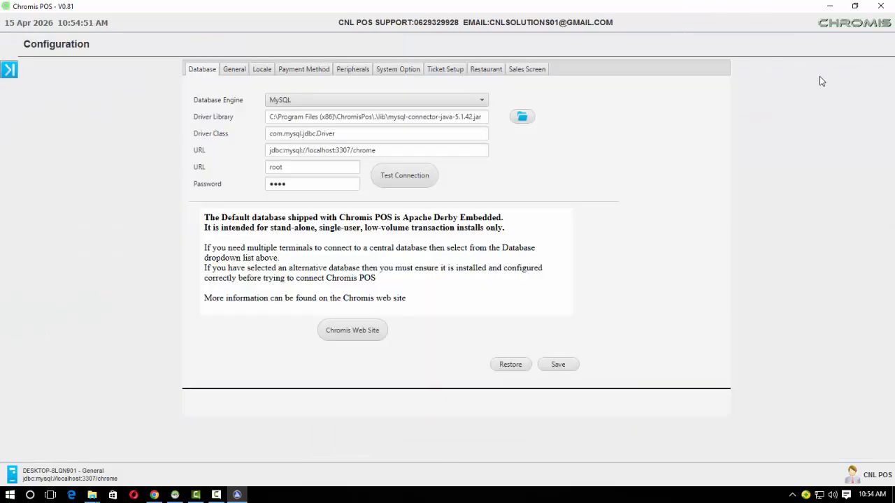
left_click(526, 69)
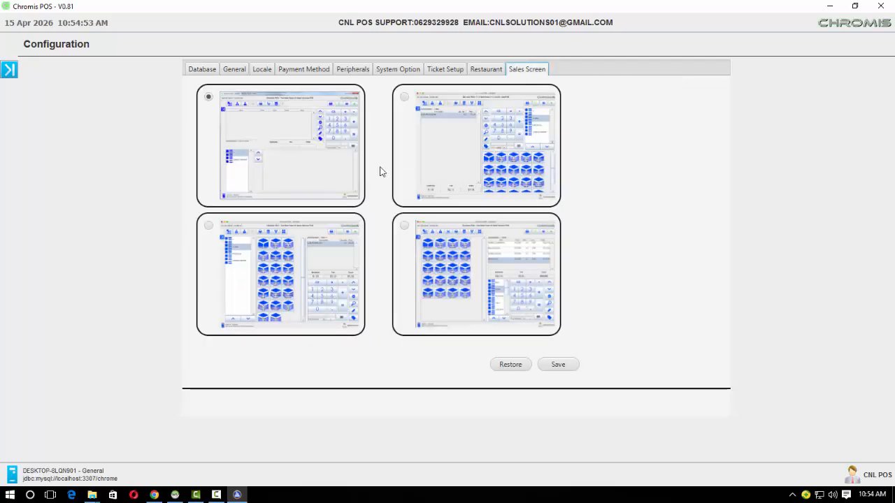
left_click(402, 133)
left_click(558, 365)
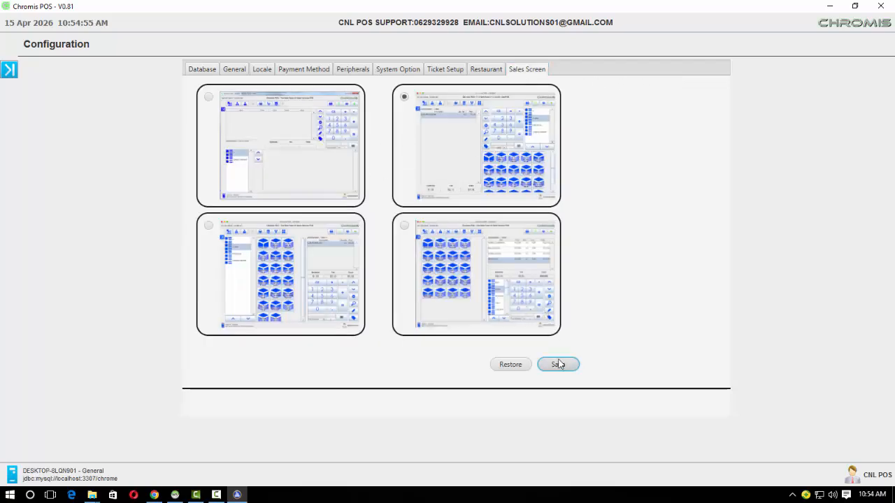
left_click(534, 195)
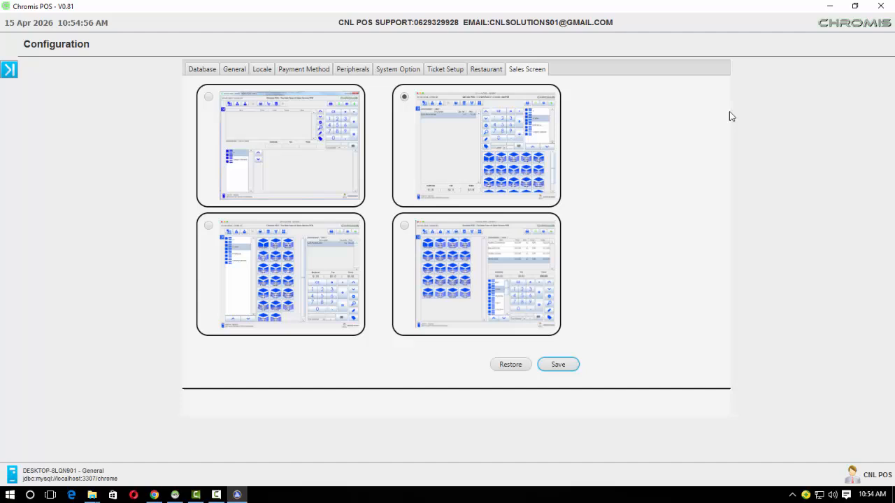
Step: Log out and exit, restart Chromis POS, and sign in as the CNL POS user with the window maximized
left_click(9, 69)
left_click(44, 399)
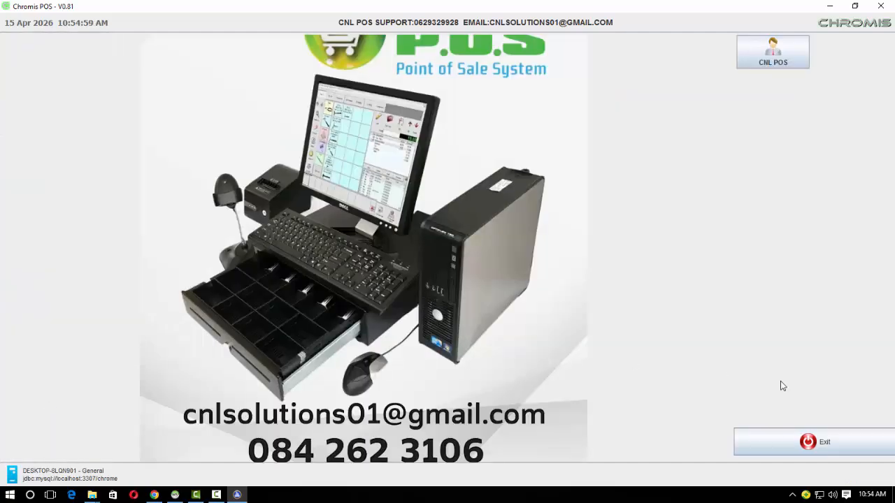
left_click(844, 451)
double_click(119, 341)
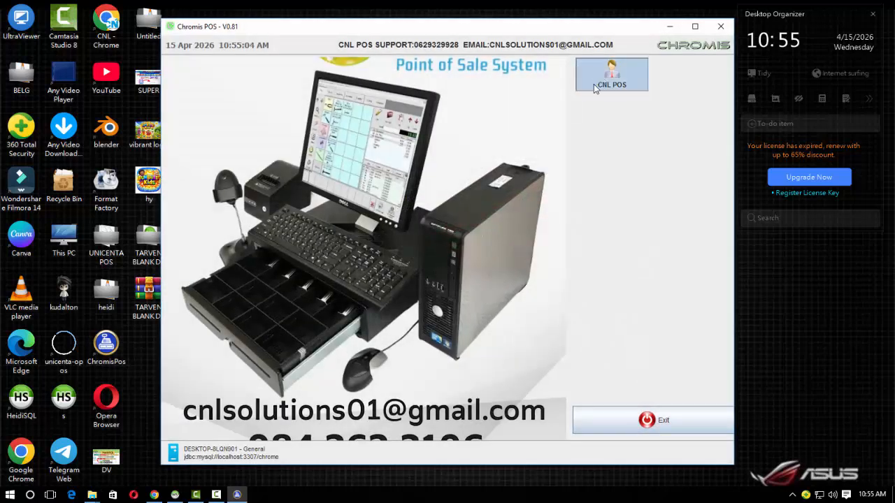
left_click(595, 87)
left_click(691, 28)
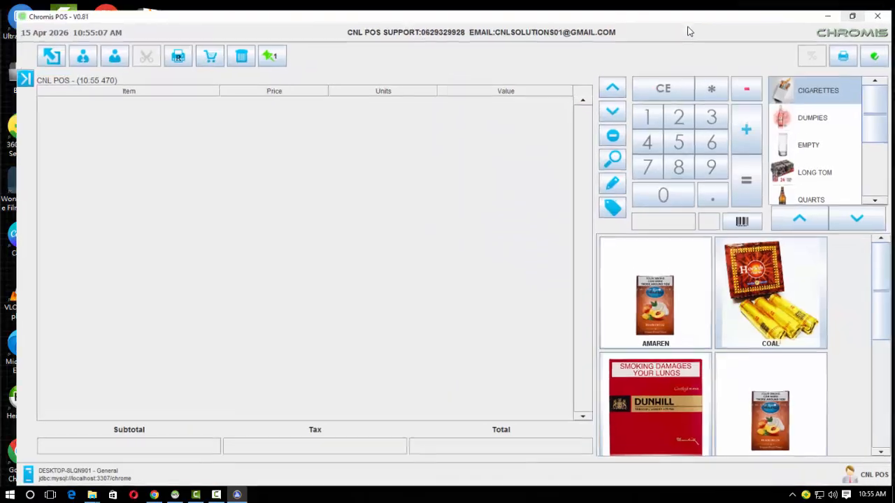
Step: Compare the Close Cash summary with the Current day sales report, returning to the Close Cash summary
left_click(9, 70)
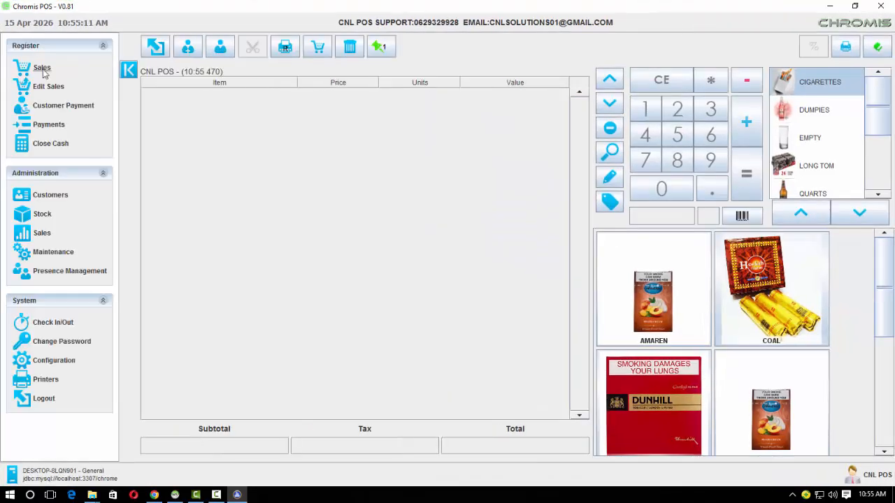
left_click(46, 144)
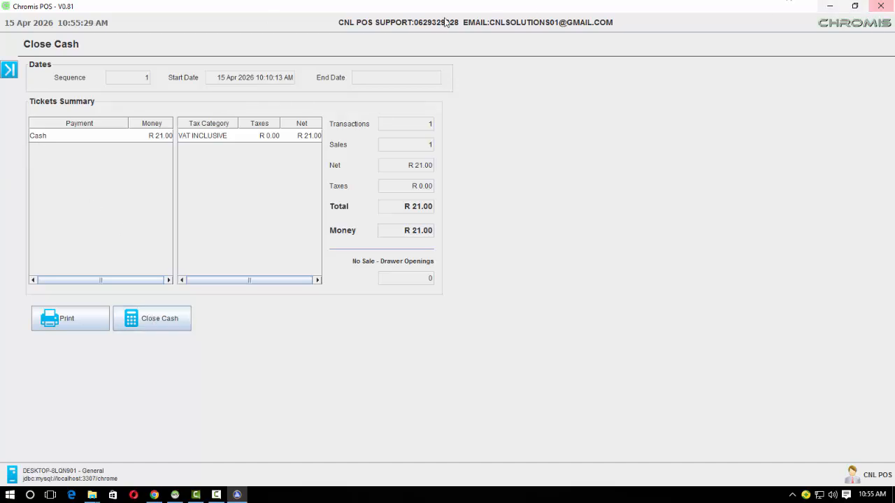
left_click(9, 69)
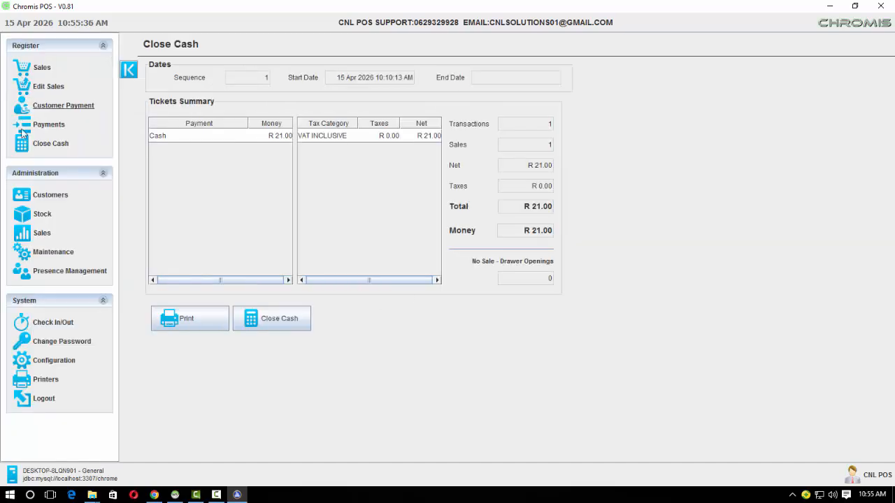
left_click(47, 233)
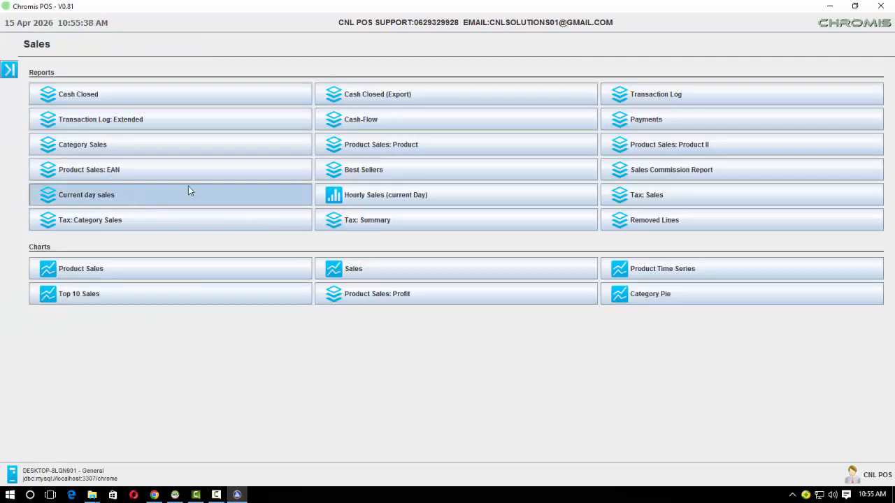
left_click(237, 189)
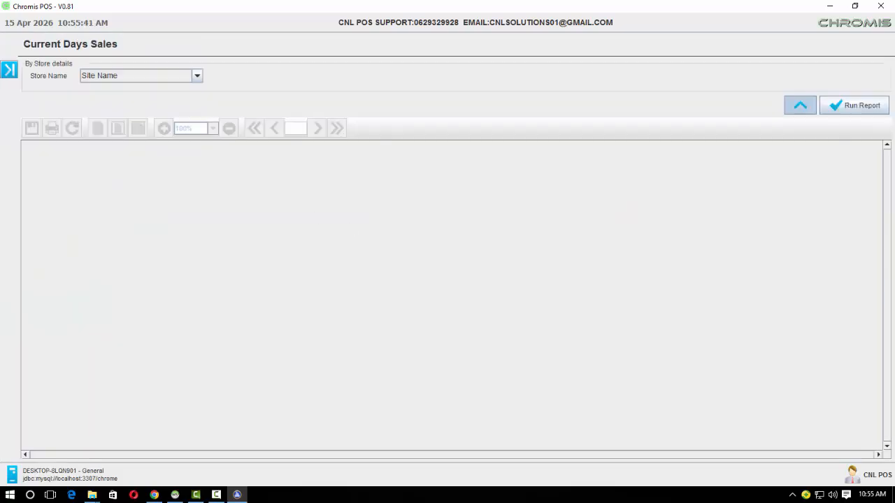
left_click(860, 106)
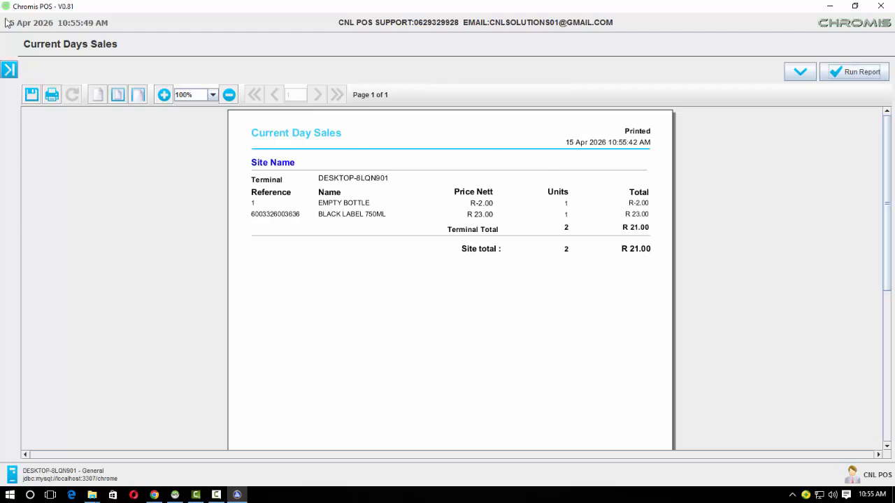
left_click(8, 69)
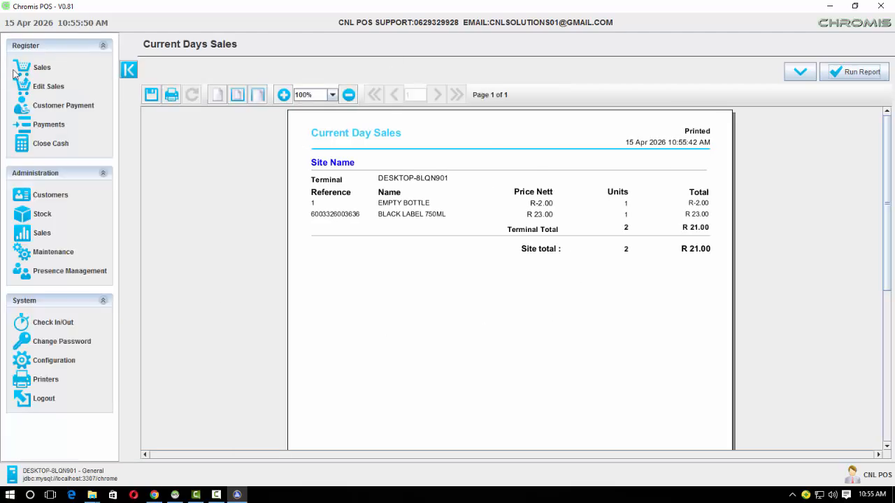
left_click(50, 146)
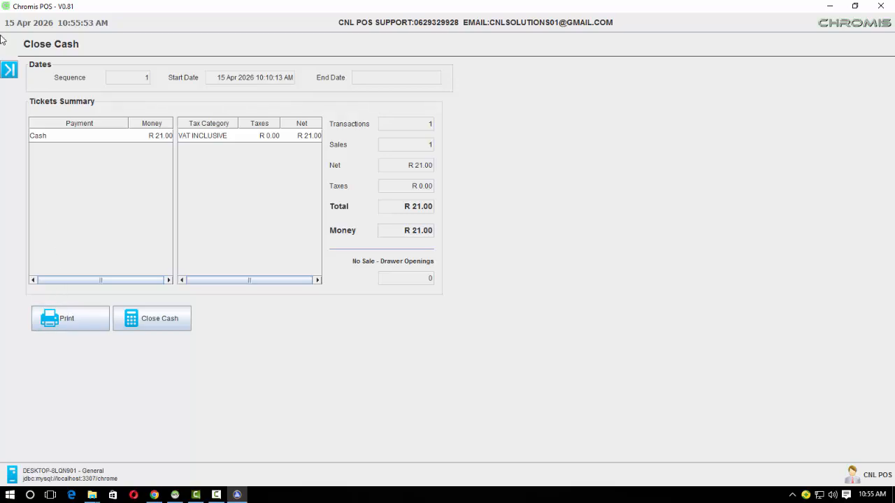
Step: Open a new sale and add two AMSTEL LAGER DUMPIE items from the DUMPIES category
left_click(9, 69)
left_click(42, 68)
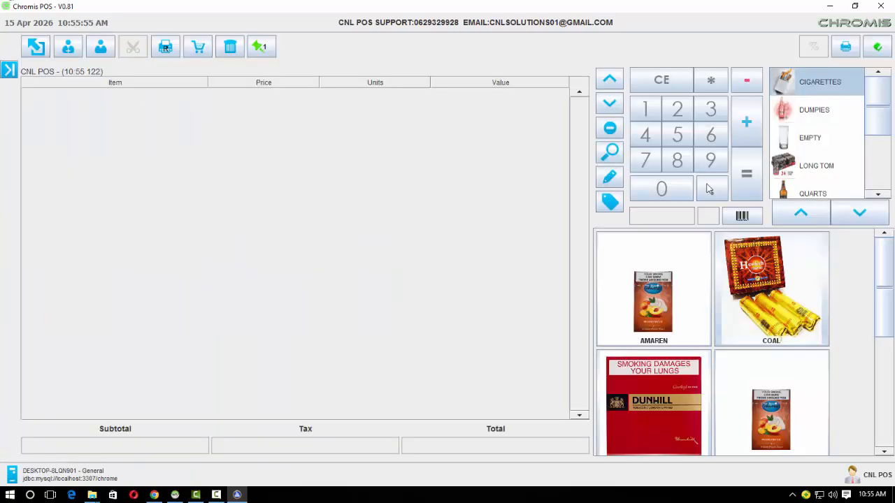
left_click(818, 110)
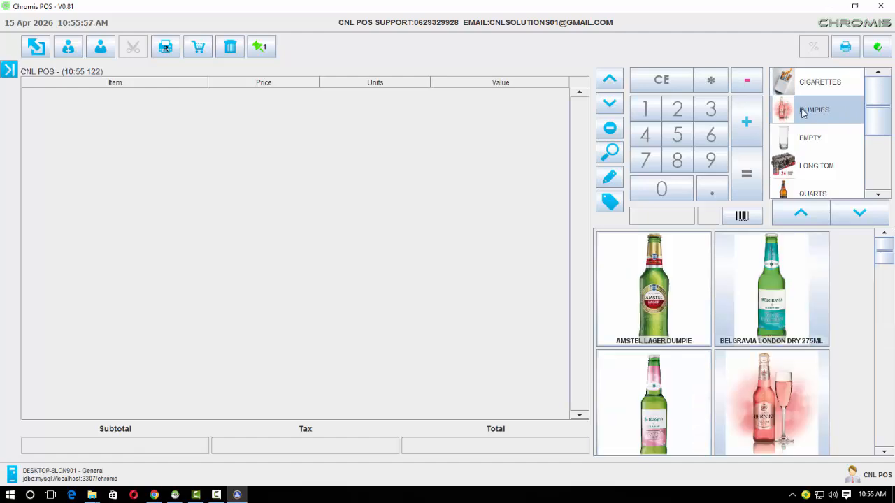
left_click(705, 267)
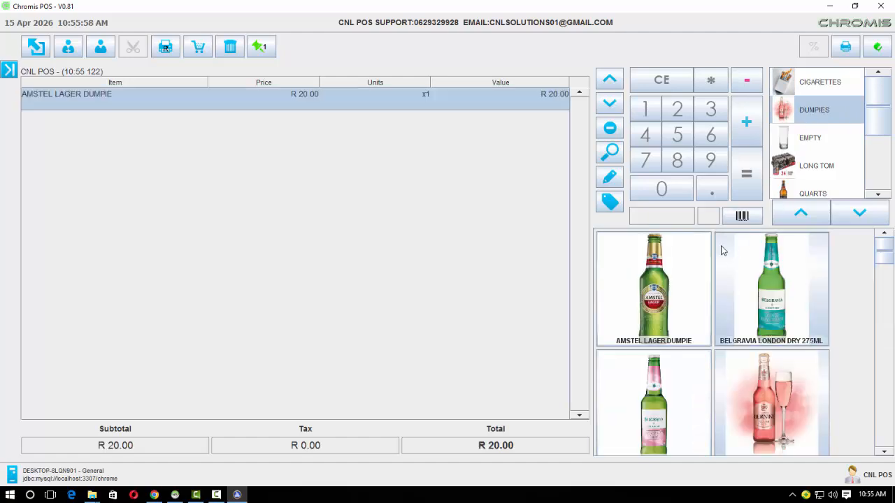
left_click(679, 276)
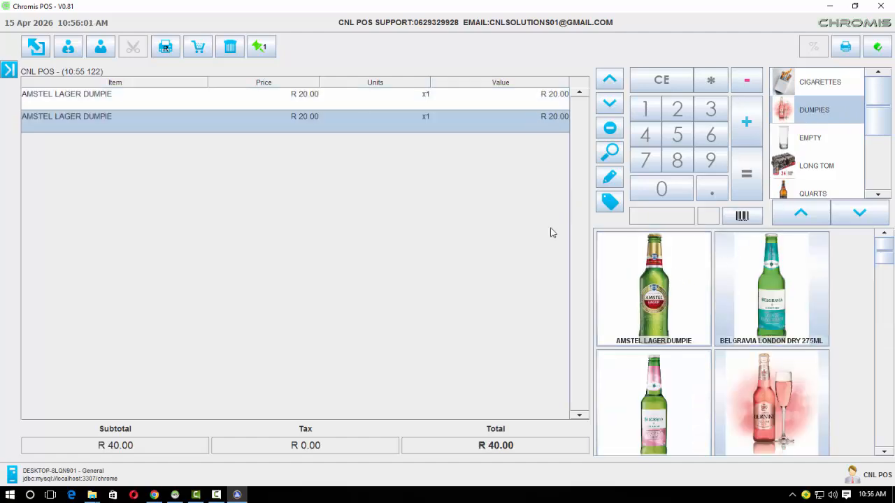
Step: Take a cash payment of R 100.00 for the sale and dismiss the change notice
key("space")
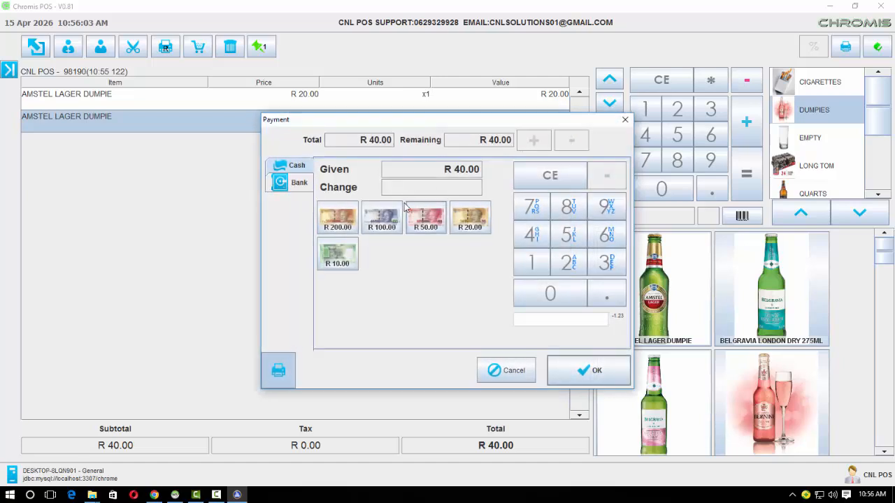
type("100")
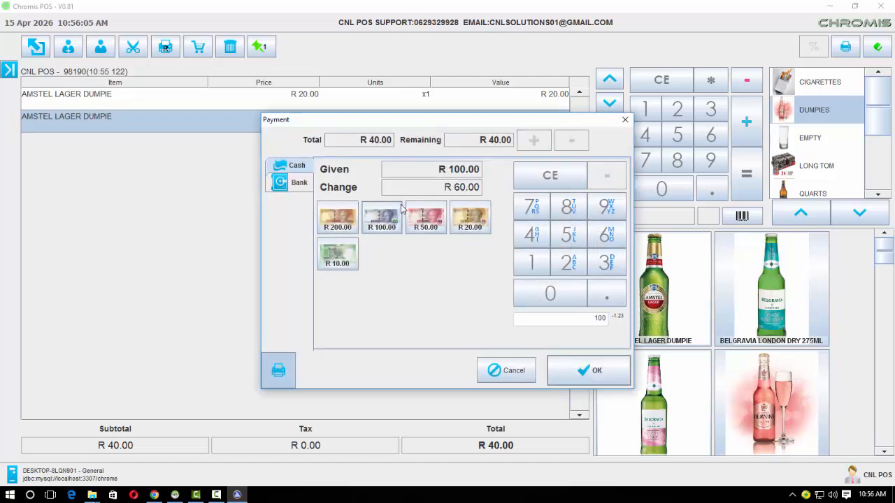
key("Return")
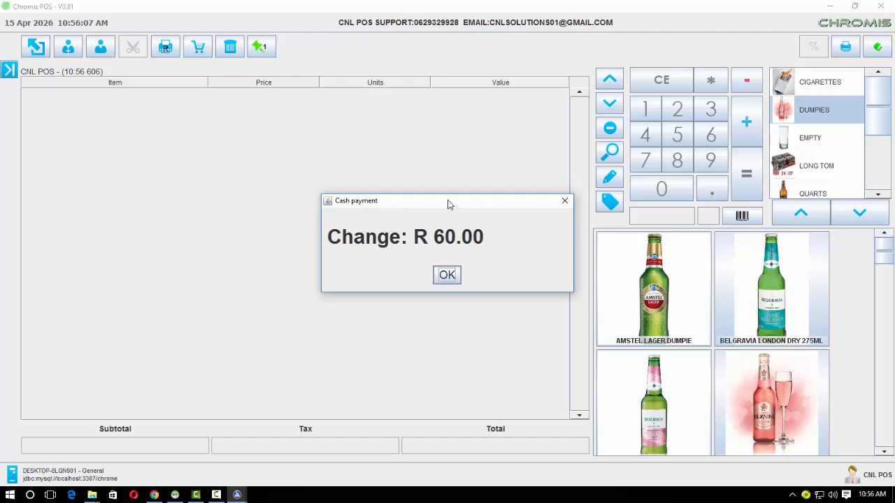
left_click(456, 273)
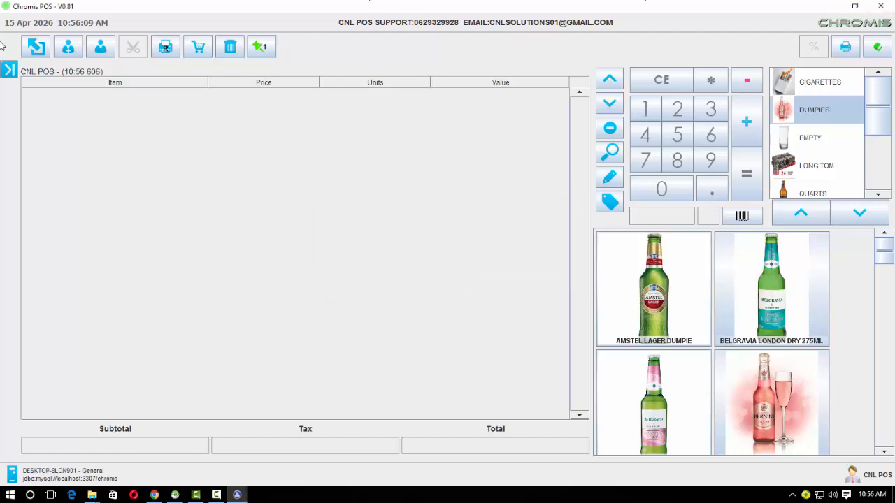
Step: Run the Current day sales report again to include the new sale
left_click(9, 70)
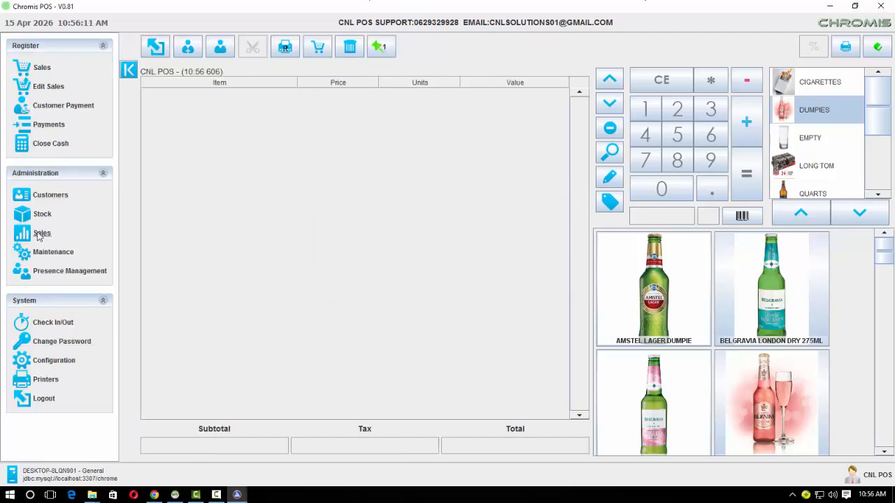
left_click(39, 234)
left_click(132, 195)
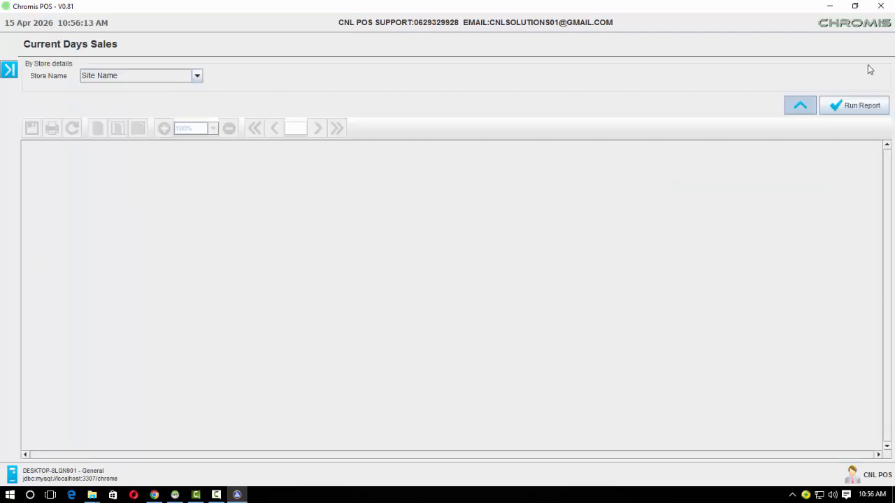
left_click(867, 106)
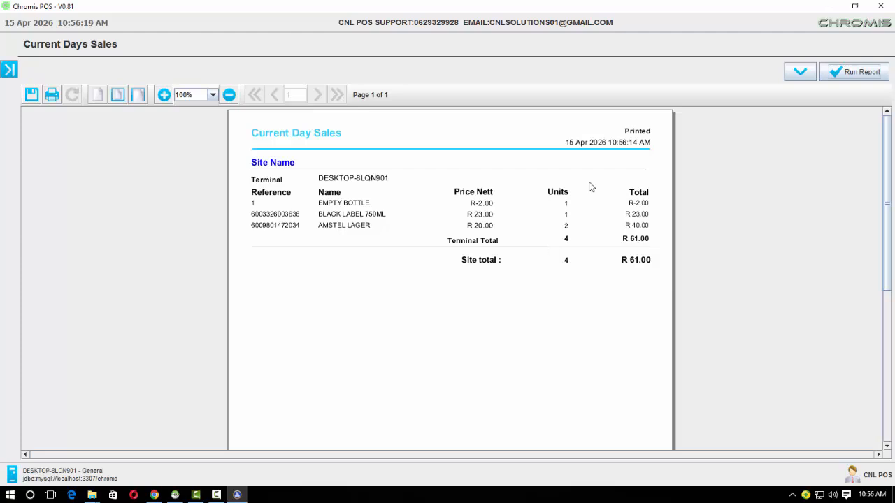
Step: Save the Current Day Sales report to the Desktop as a PDF named DAIRLY
left_click(31, 94)
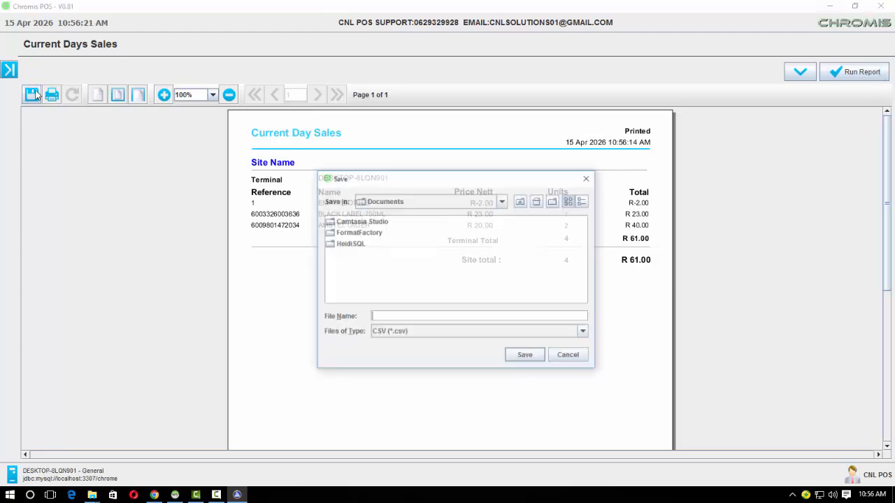
left_click(502, 201)
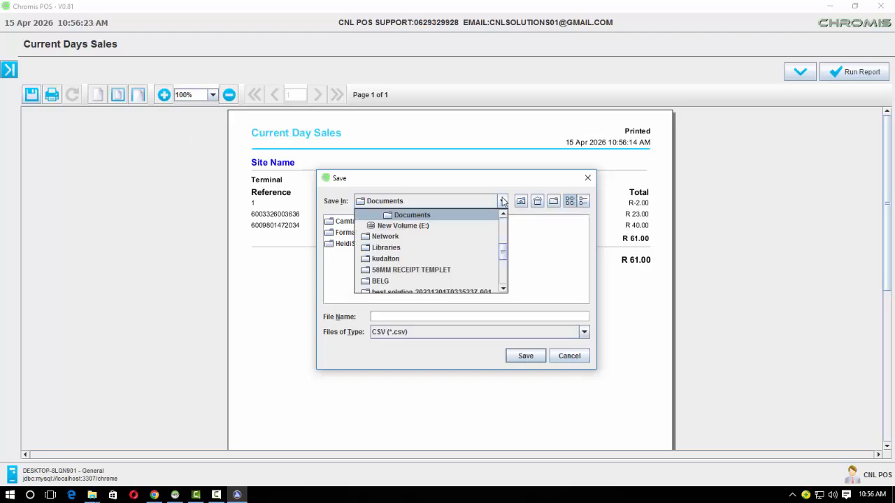
scroll(505, 231, "up", 5)
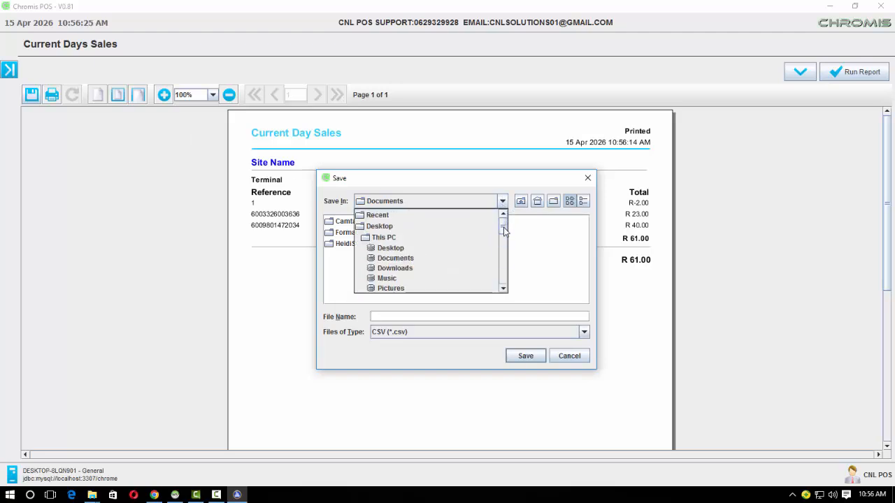
left_click(405, 226)
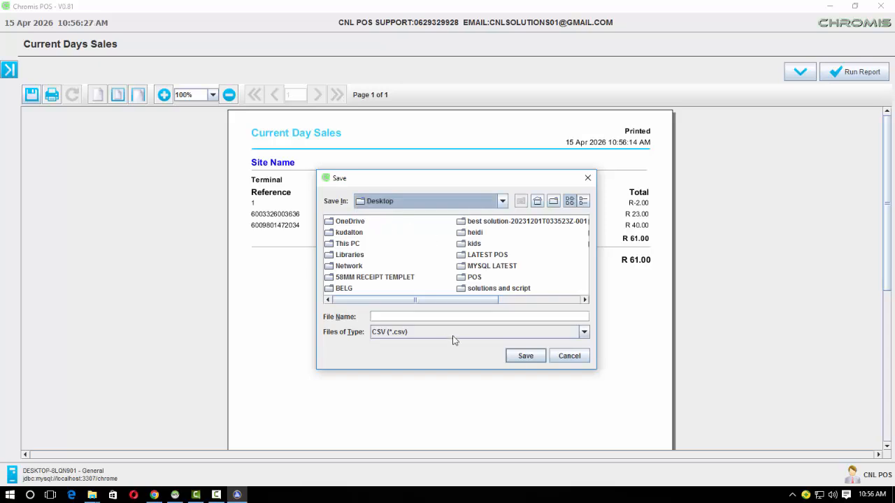
left_click(584, 333)
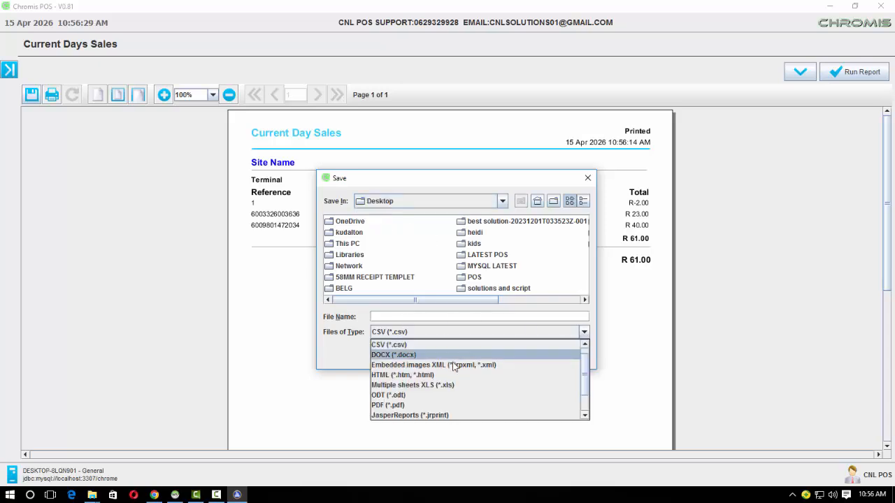
left_click(418, 405)
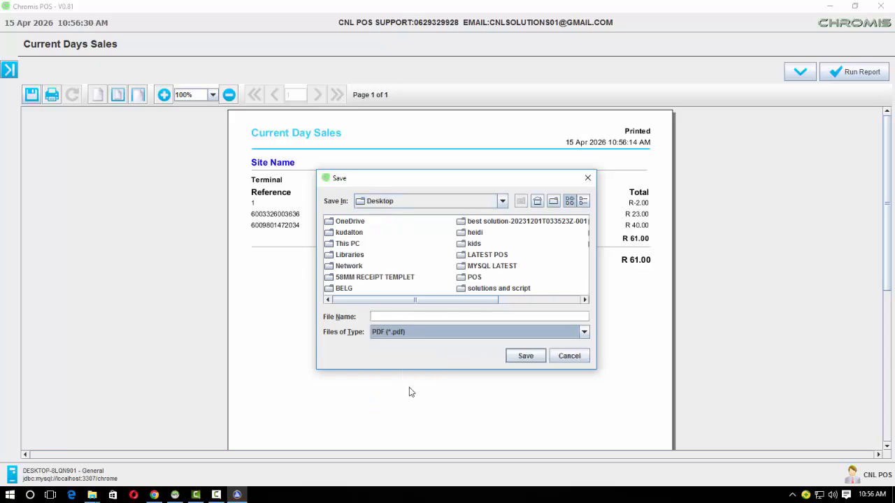
left_click(410, 316)
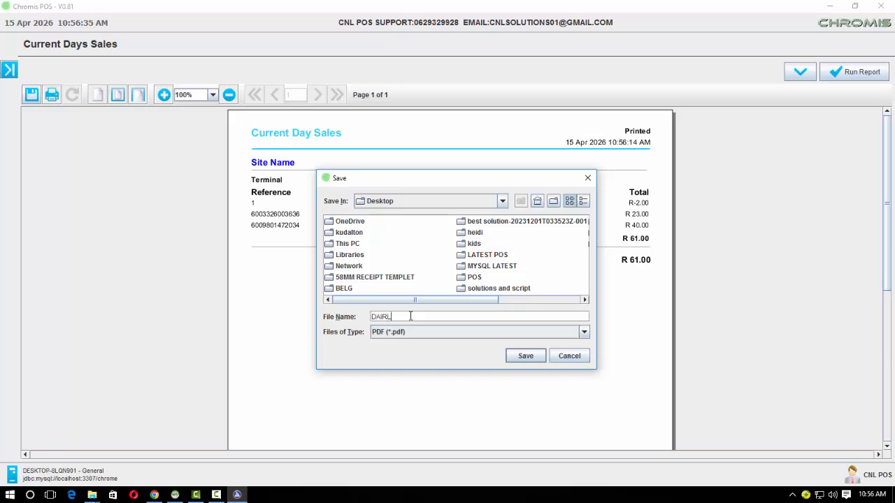
left_click(526, 359)
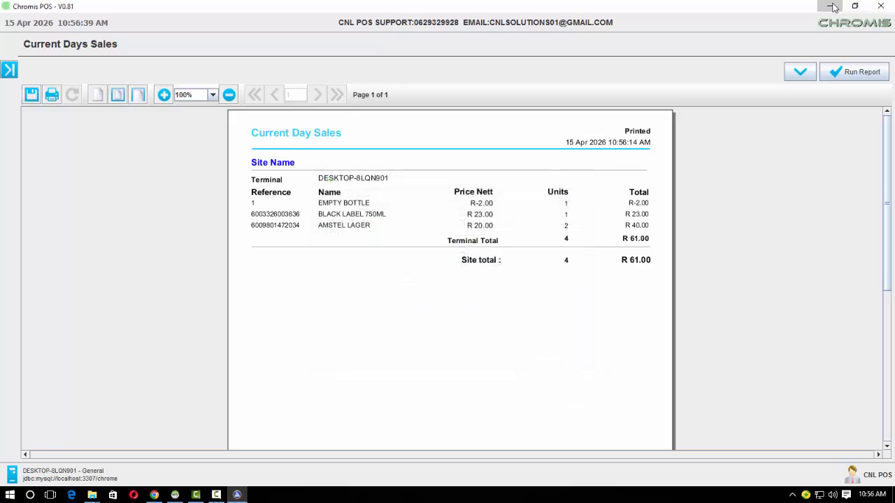
Step: Open the DAIRLY PDF from the desktop to review the exported report, and return to Chromis POS
left_click(831, 5)
double_click(148, 351)
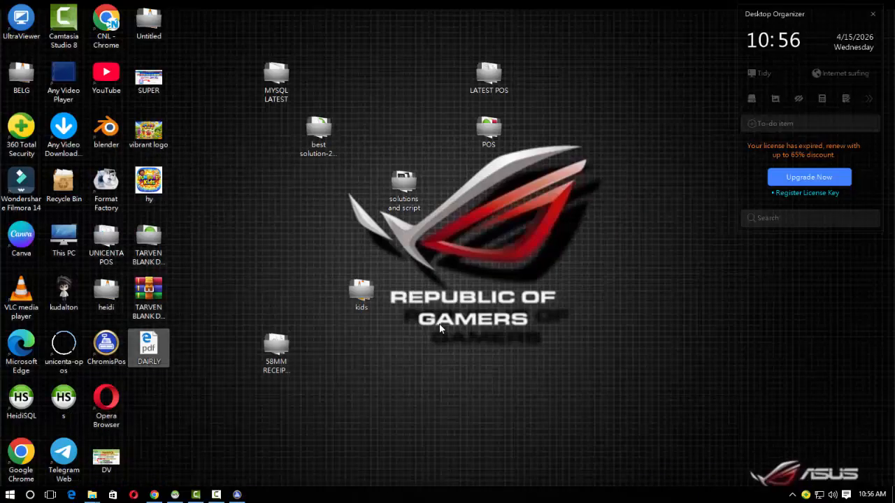
double_click(418, 190)
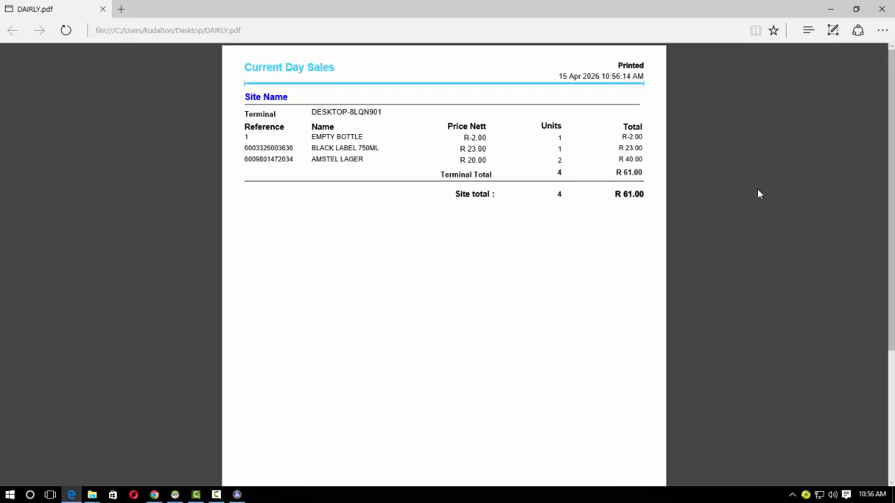
left_click(831, 14)
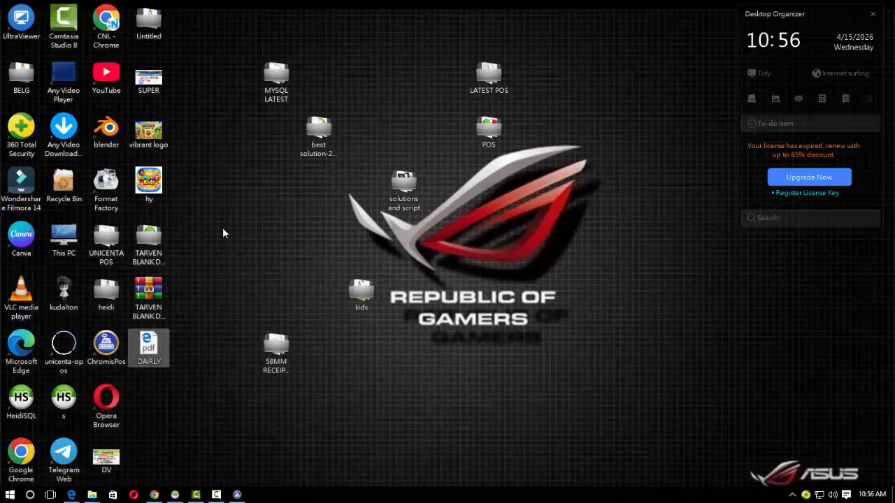
left_click(237, 495)
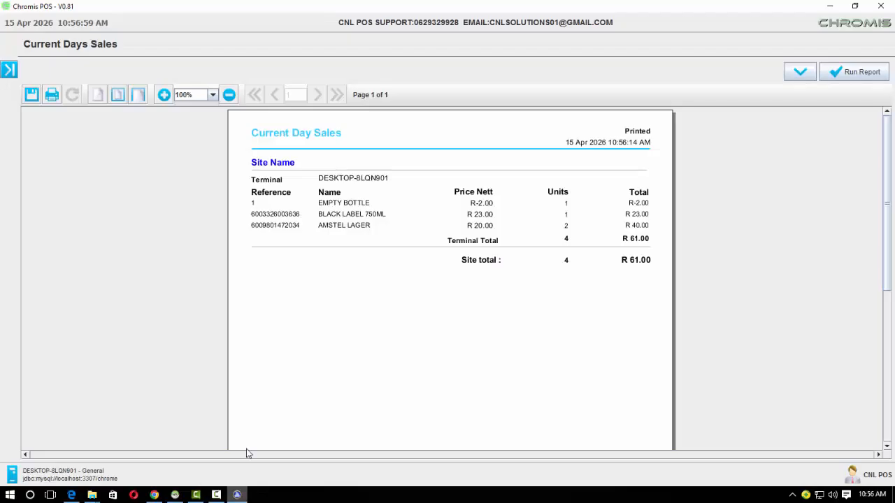
Step: View the product categories in the Stock maintenance section
left_click(8, 69)
left_click(38, 217)
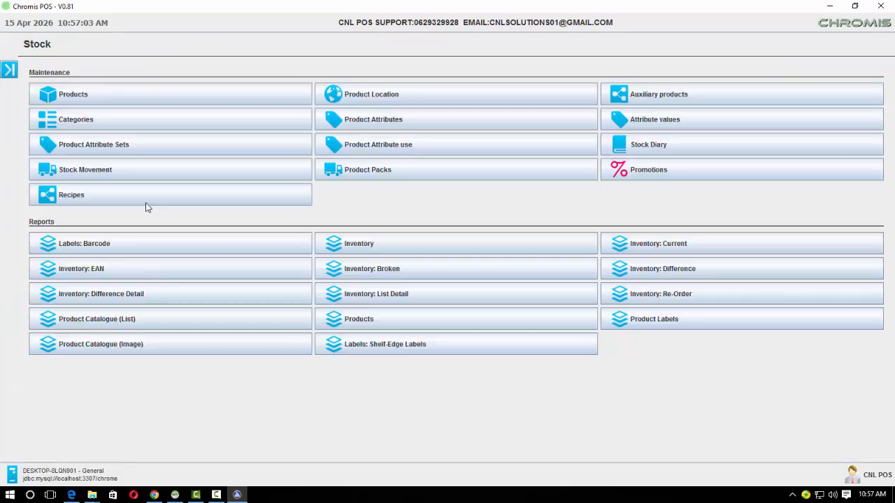
left_click(104, 124)
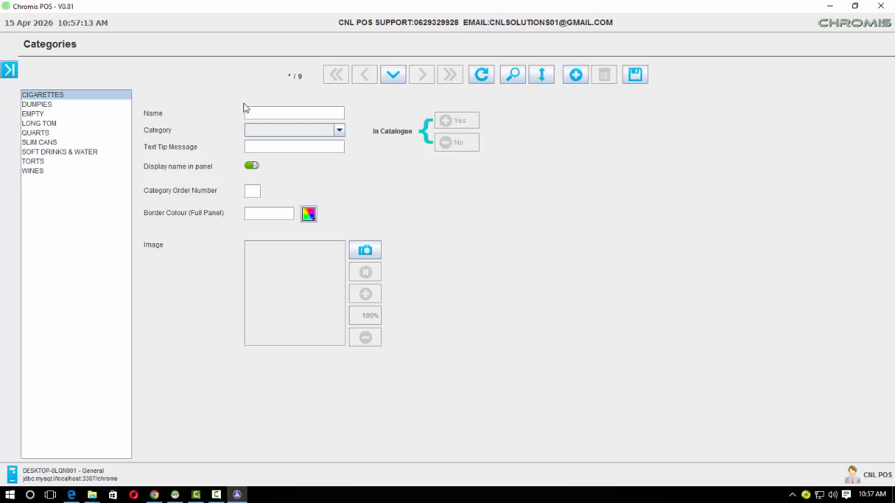
Step: Record an (In) Purchase of 1800 units of BLACK LABEL 750ML from QUARTS in the Stock Diary
left_click(9, 69)
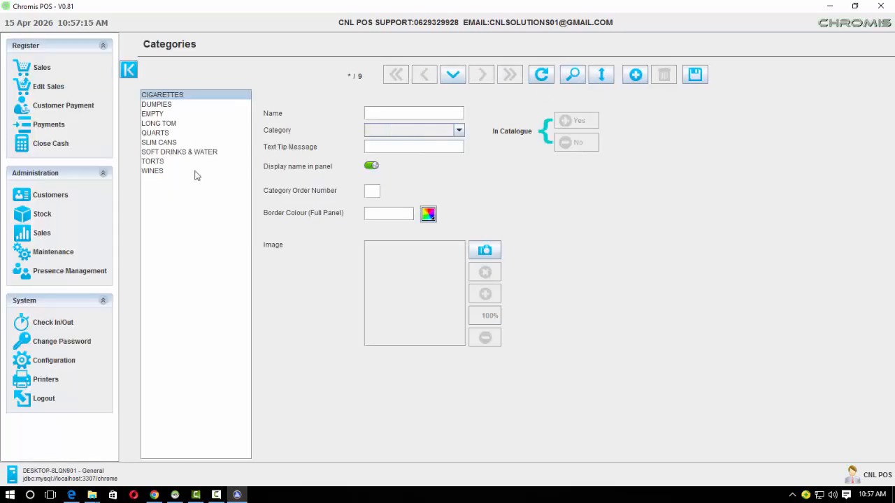
left_click(40, 216)
left_click(637, 145)
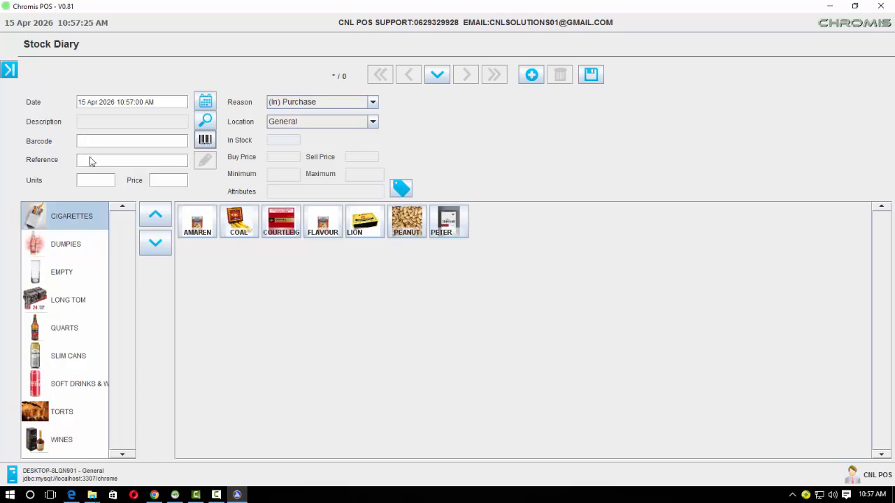
left_click(40, 338)
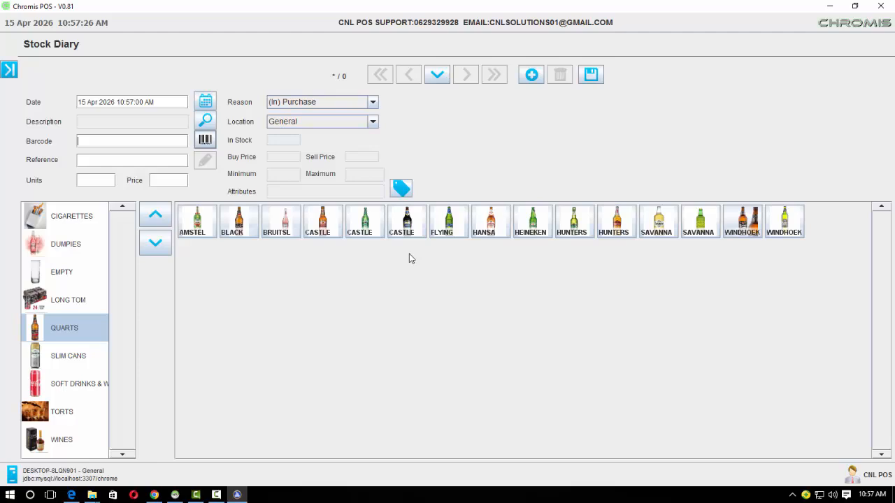
left_click(238, 221)
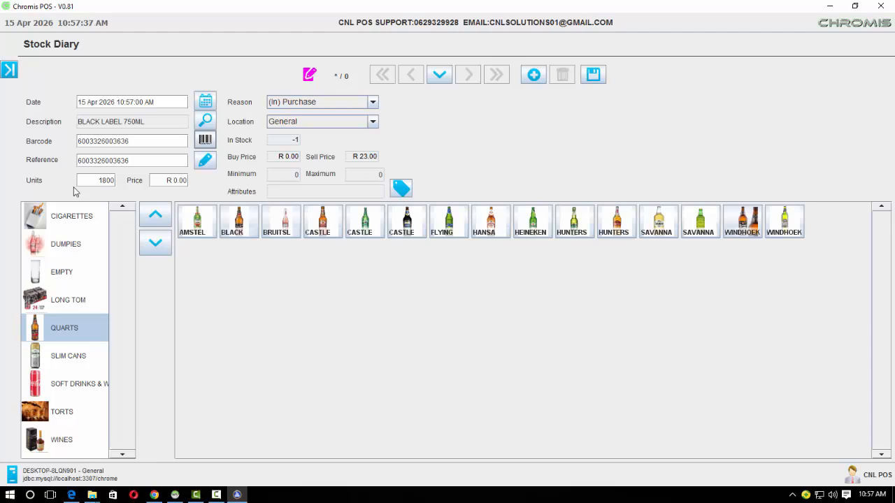
left_click(534, 75)
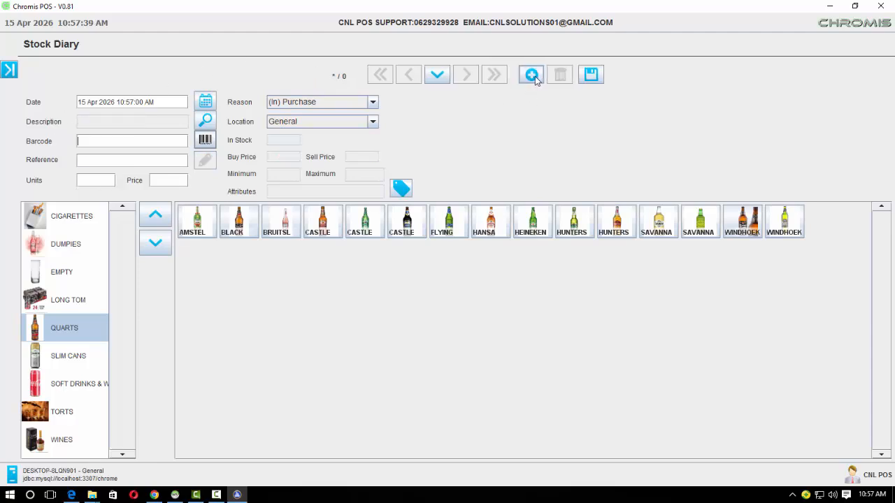
Step: Record an (Out) Stock Change of 799 units of BLACK LABEL 750ML, and reselect the product to check its stock
left_click(238, 221)
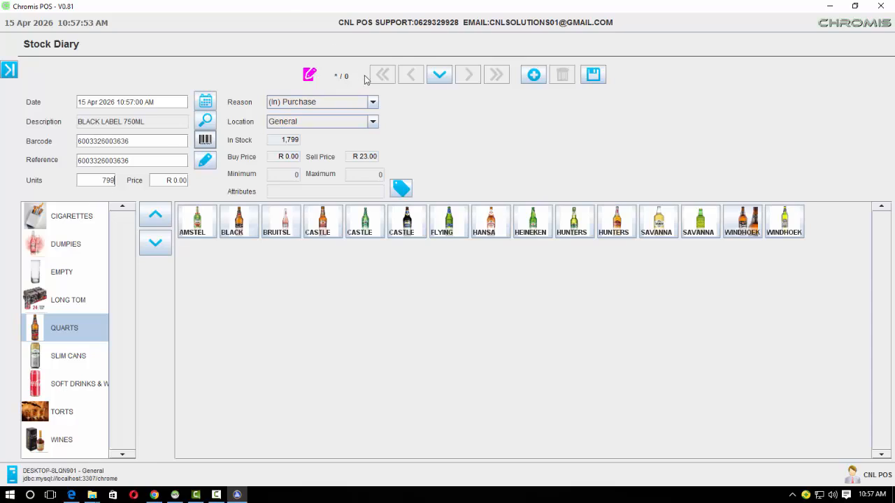
left_click(374, 103)
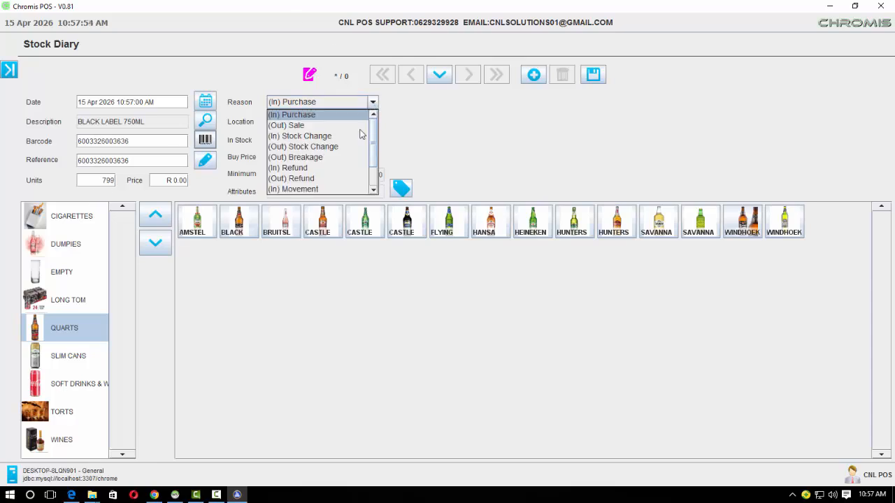
left_click(308, 147)
left_click(534, 75)
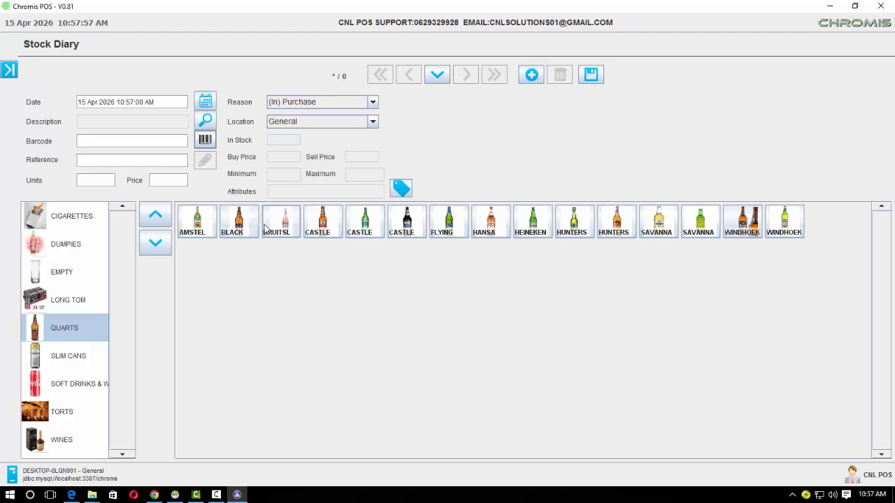
left_click(238, 222)
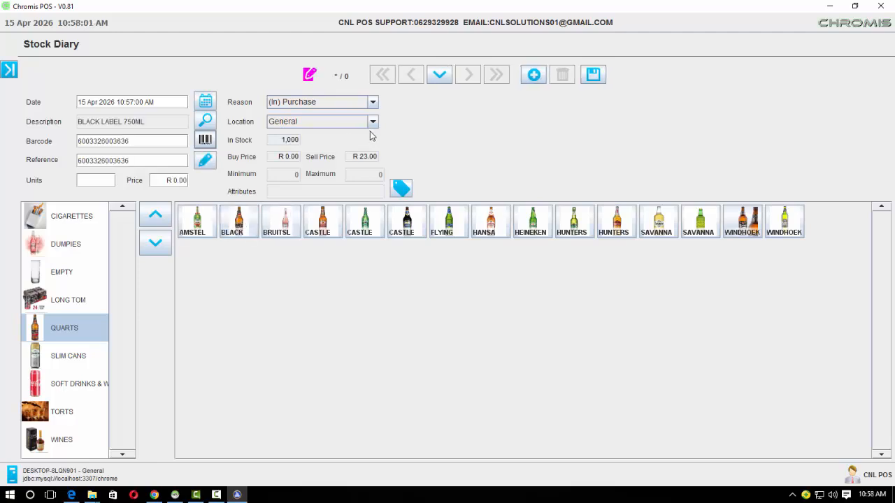
Step: Open the sales screen and add 10 units of BLACK LABEL 750ML from the QUARTS category
left_click(10, 69)
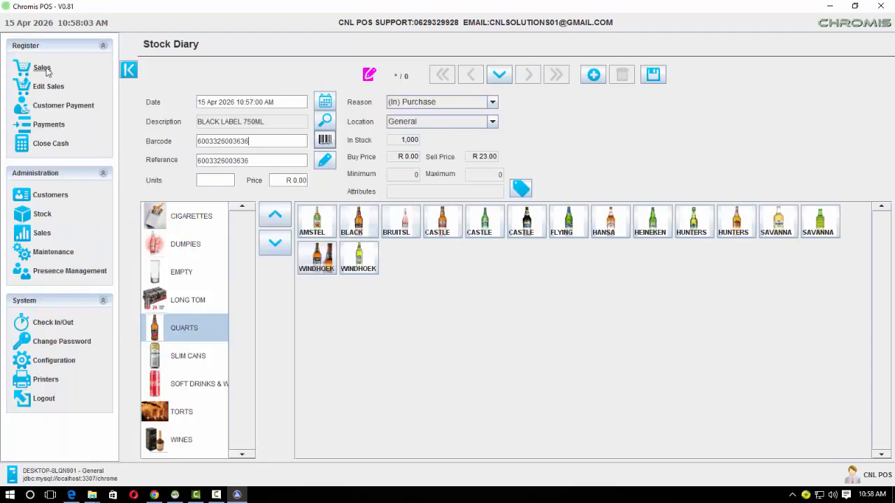
left_click(60, 84)
left_click(515, 277)
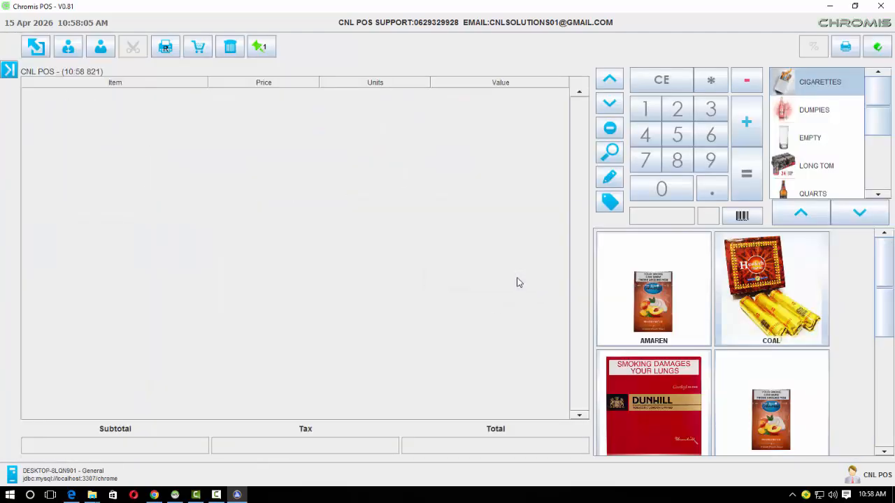
type("10")
left_click(804, 188)
left_click(776, 271)
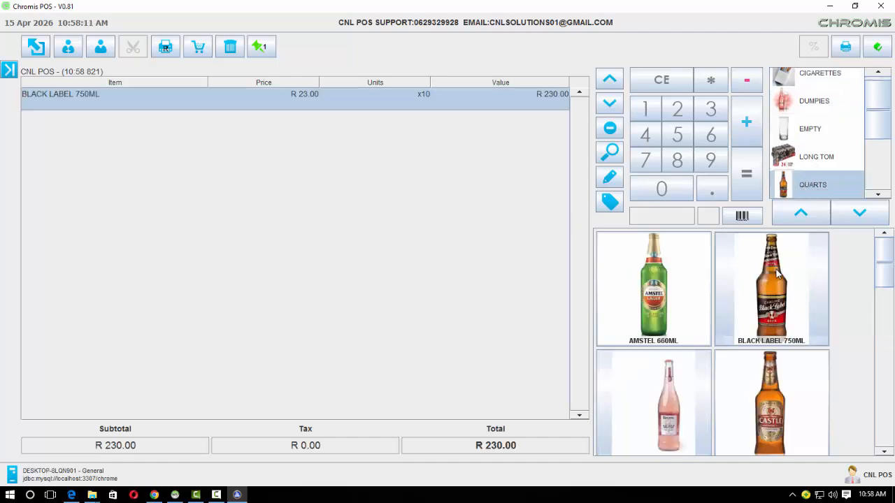
Step: Take a cash payment of R 250.00 for the sale and dismiss the change notice
key("equal")
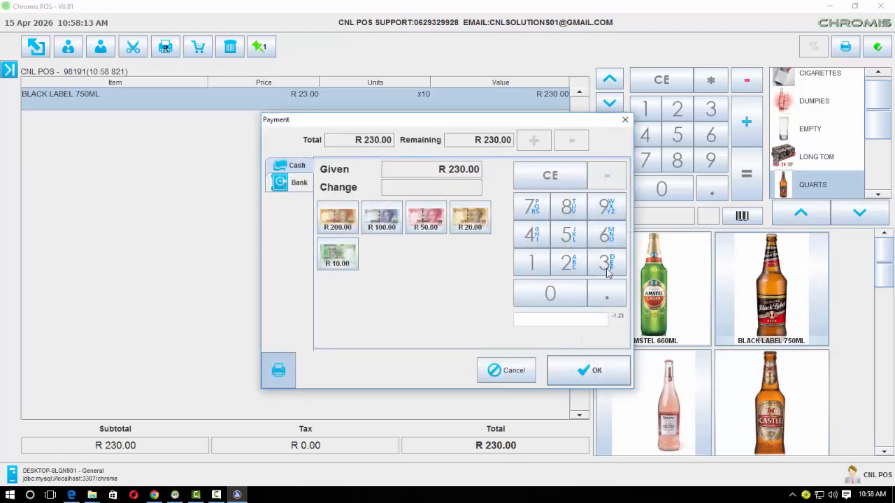
type("250")
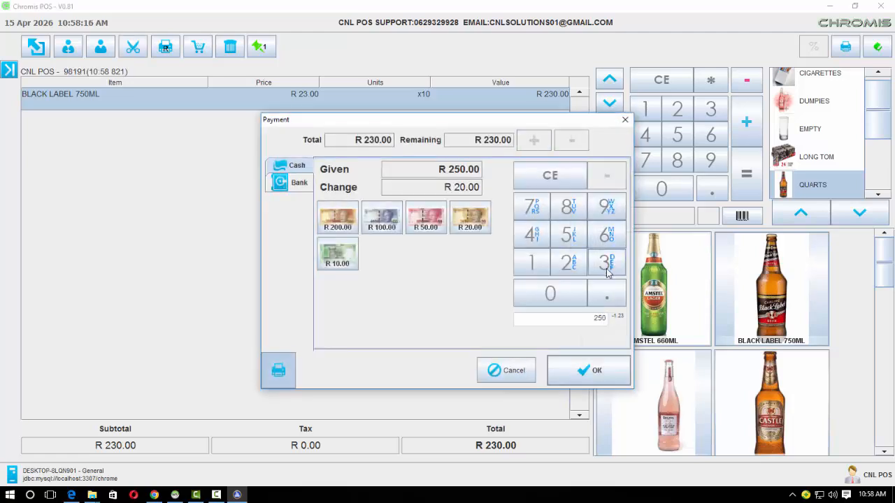
key("Return")
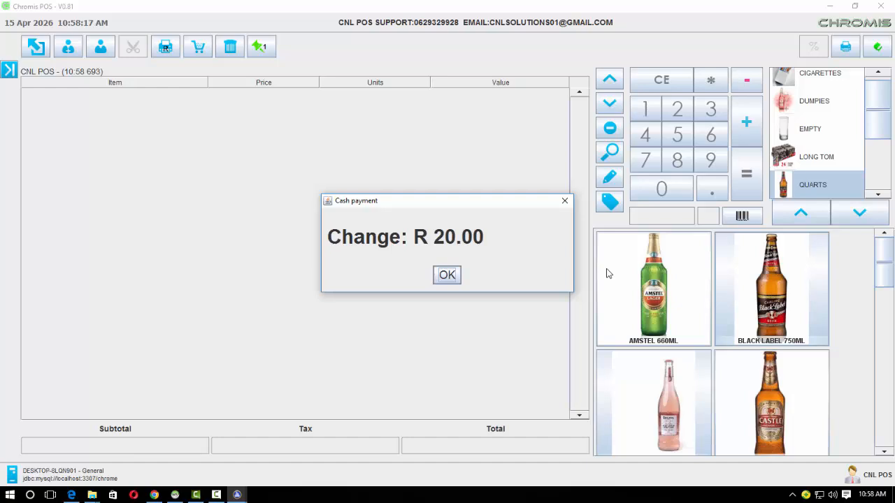
left_click(446, 277)
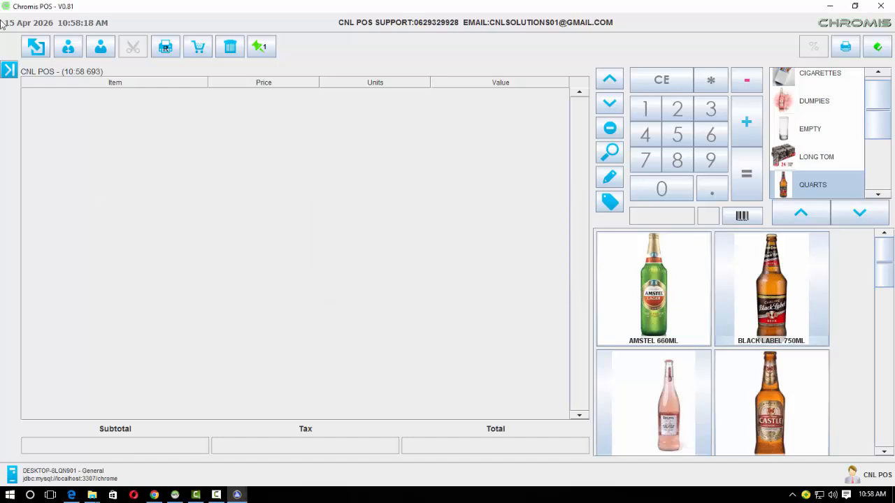
Step: Rerun the Current day sales report and compare it with the Close Cash summary
left_click(7, 68)
left_click(41, 235)
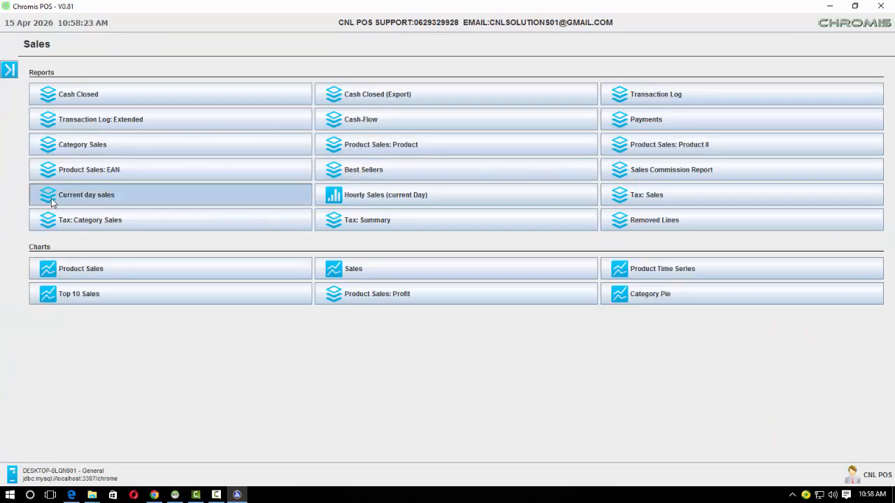
left_click(51, 198)
left_click(866, 103)
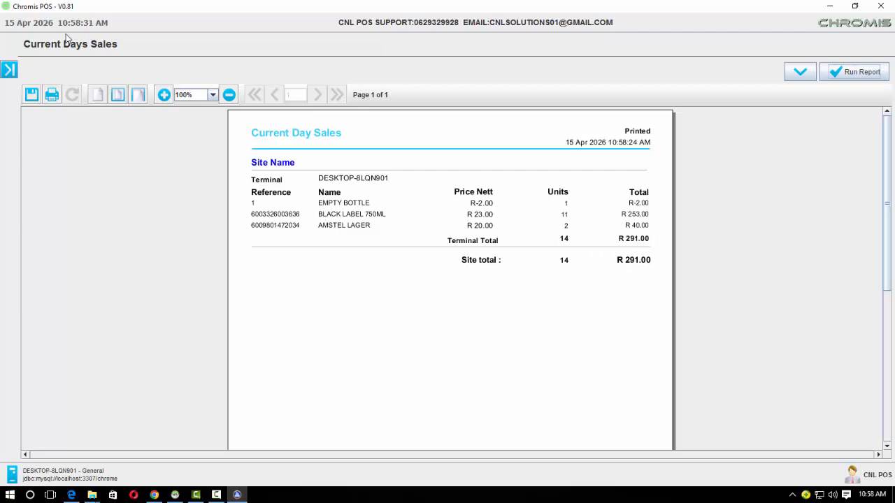
left_click(9, 70)
left_click(62, 138)
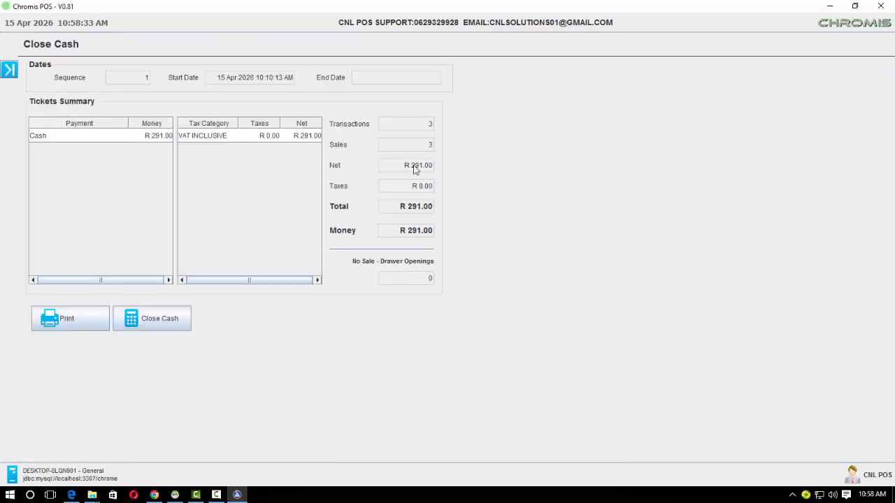
Step: Open the Stock Diary, look up barcode 589, and start a new product for it
left_click(8, 69)
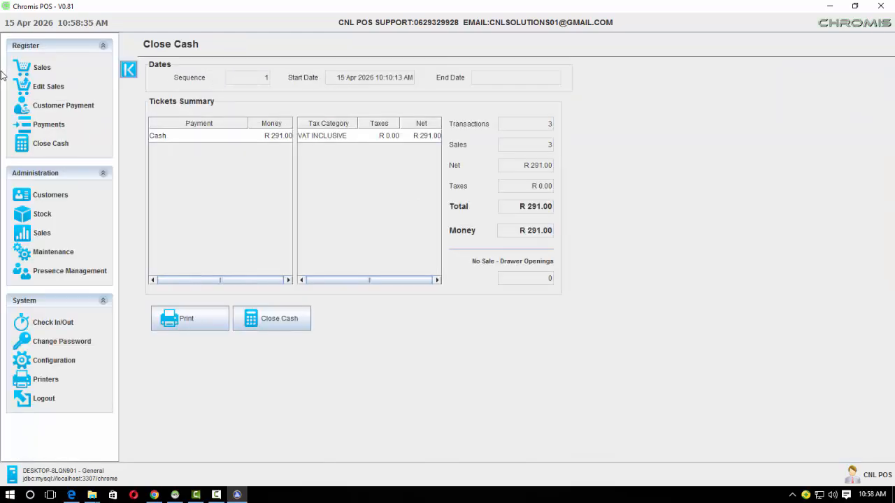
left_click(43, 217)
left_click(615, 149)
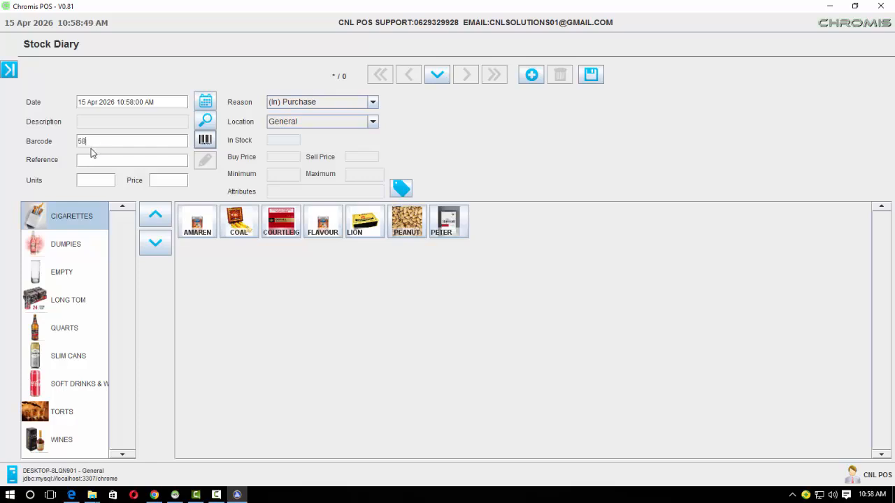
left_click(205, 139)
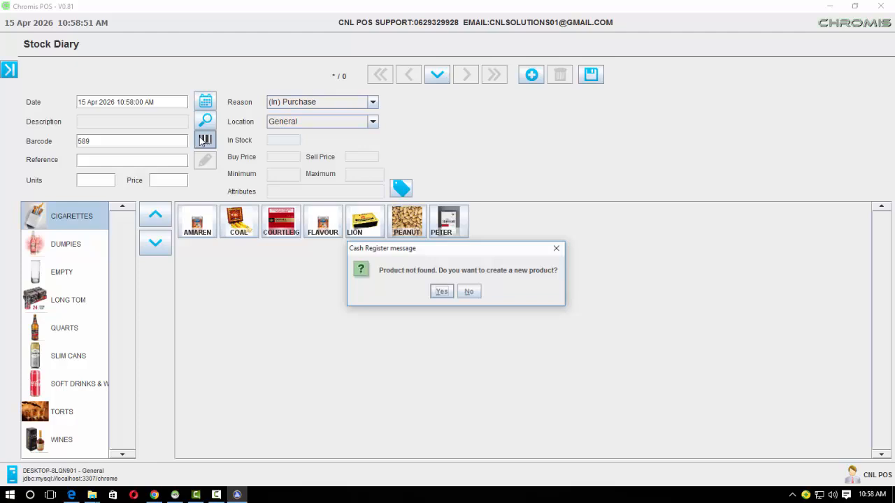
left_click(442, 292)
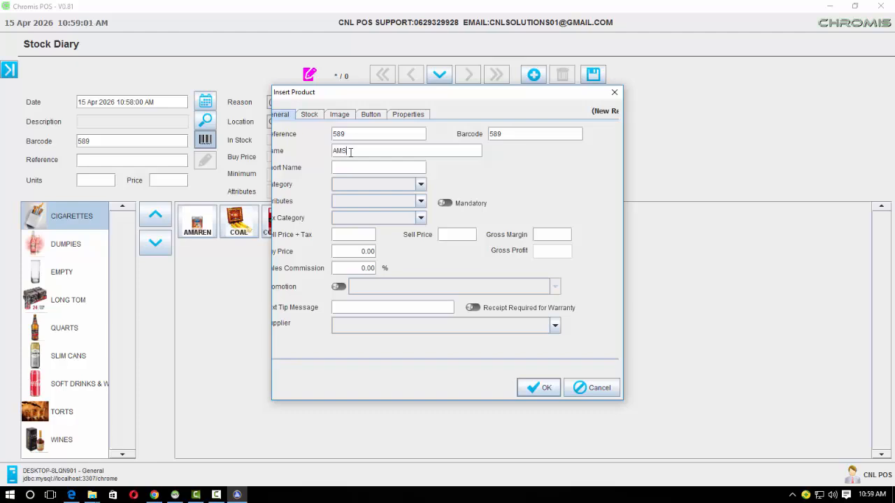
Step: Name the new product AMS, with category LONG TOM and tax category VAT INCLUSIVE
left_click(420, 184)
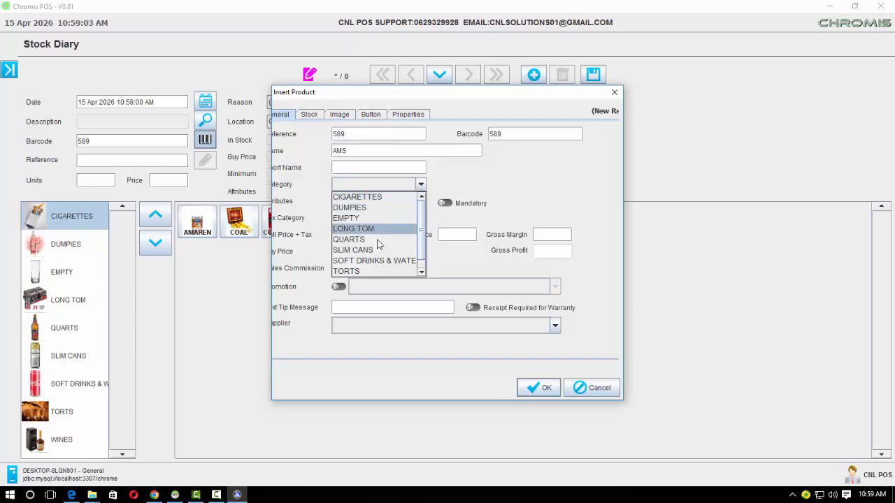
left_click(353, 229)
left_click(385, 217)
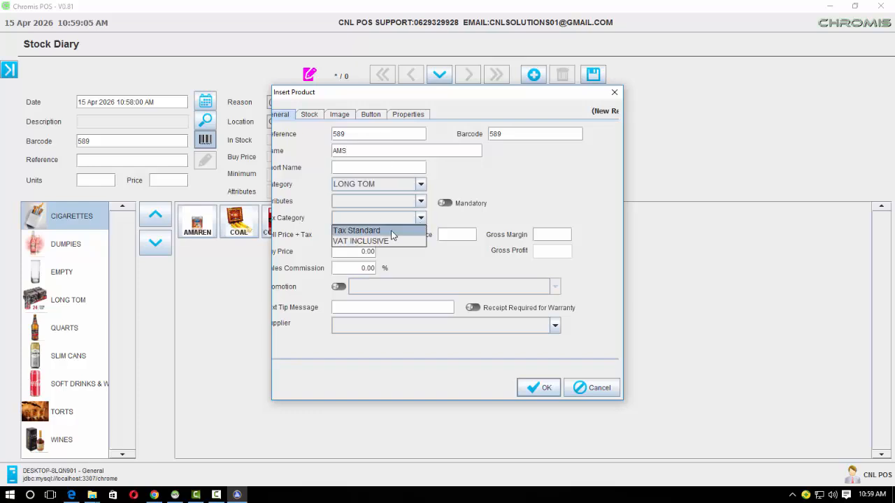
left_click(382, 242)
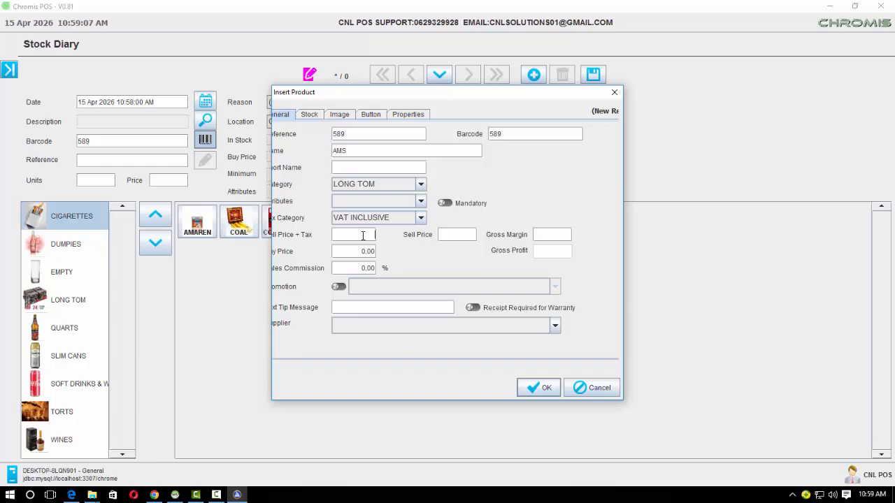
Step: Save product AMS with a sell price of 50 and a buy price of 35, and enter 50 units for its purchase
type("50")
key("Tab")
key("BackSpace")
type("35")
left_click(539, 388)
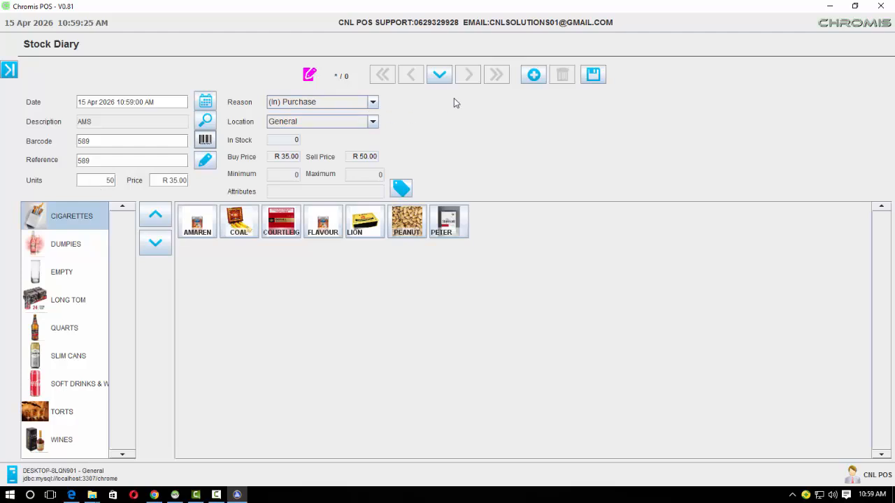
Step: Start a blank Stock Diary entry and look at the products in the EMPTY and QUARTS categories
left_click(541, 78)
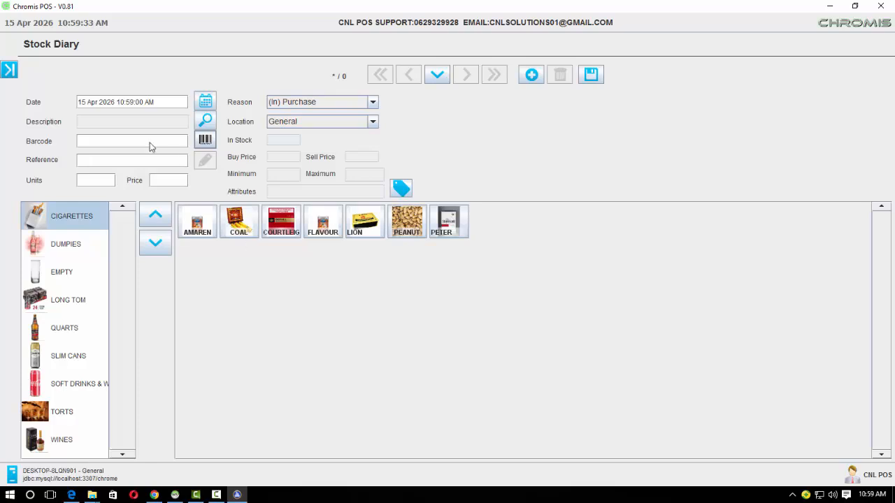
left_click(9, 69)
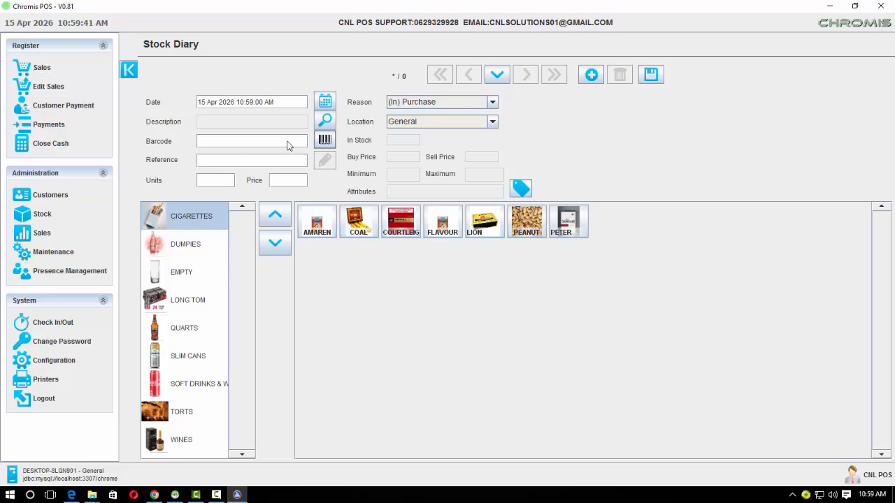
left_click(166, 279)
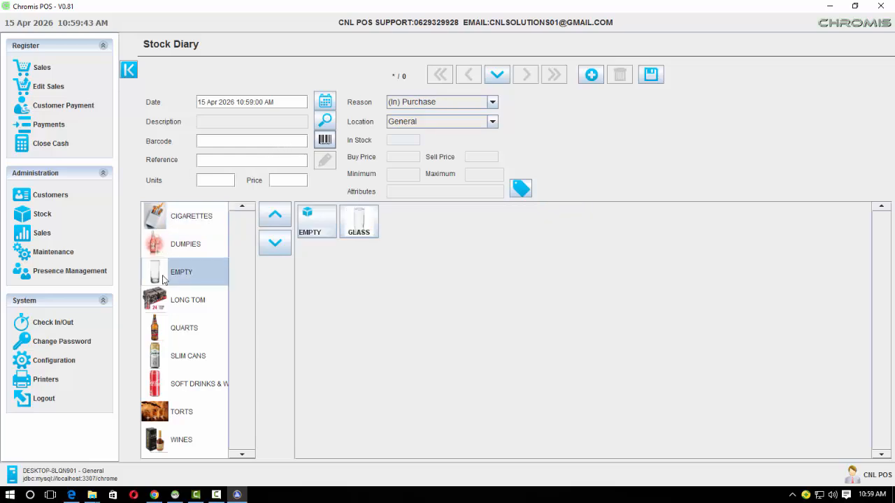
left_click(165, 333)
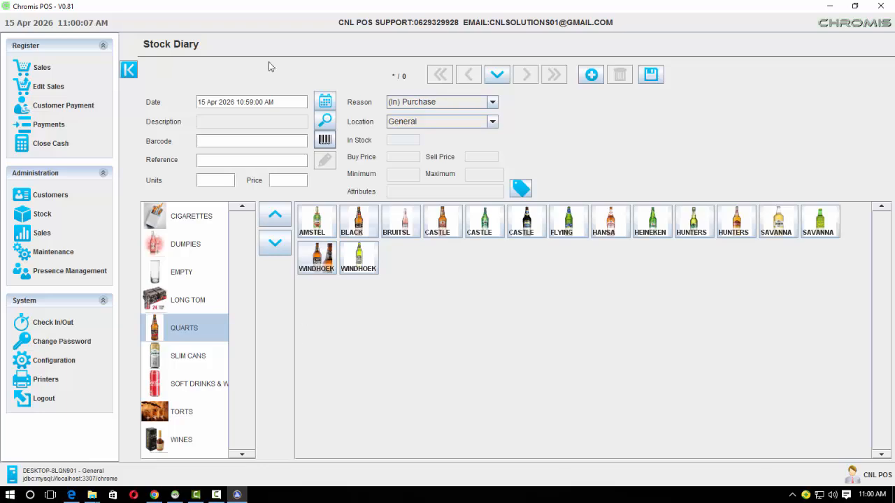
left_click(175, 281)
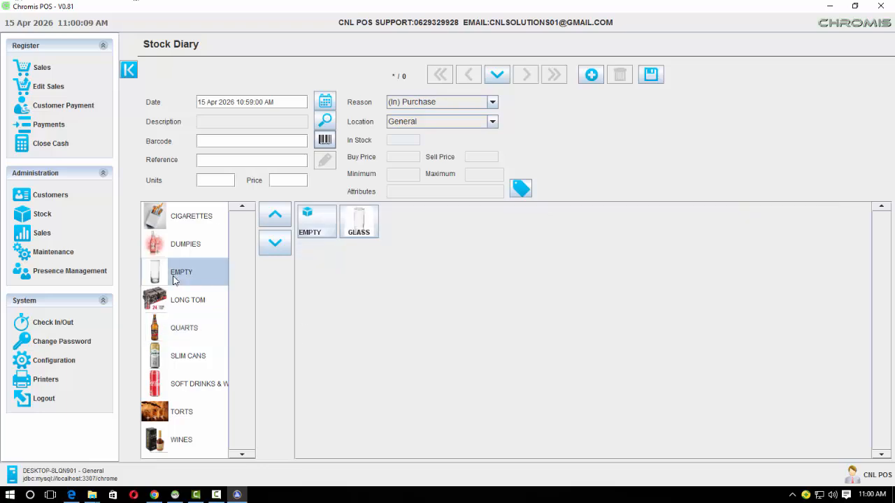
Step: Open the sales screen and add one BLACK LABEL 750ML from QUARTS and one EMPTY BOTTLE to the ticket
left_click(40, 69)
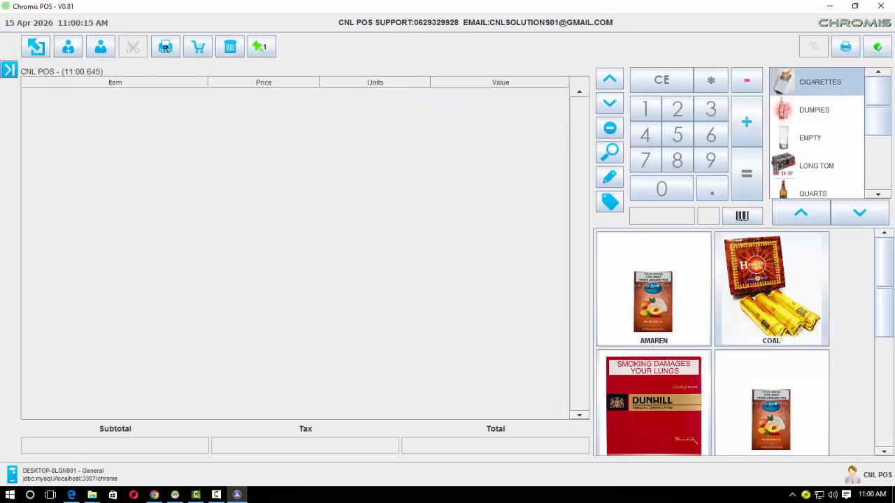
left_click(821, 198)
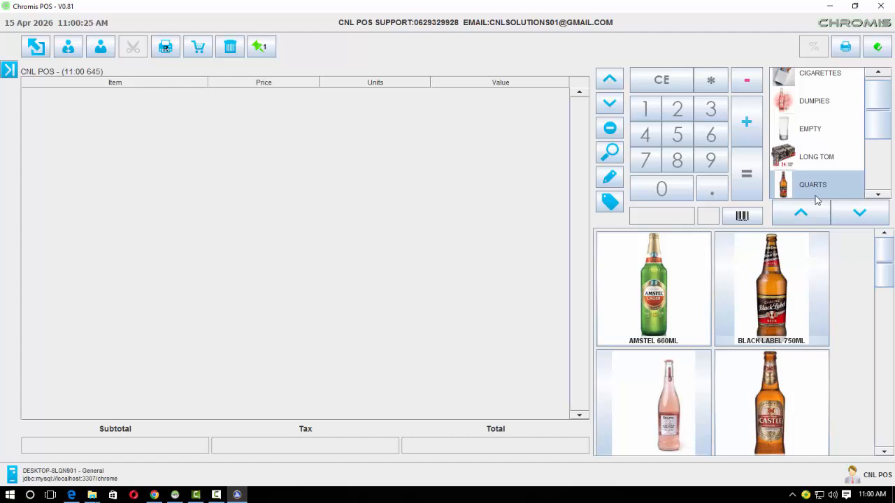
left_click(805, 293)
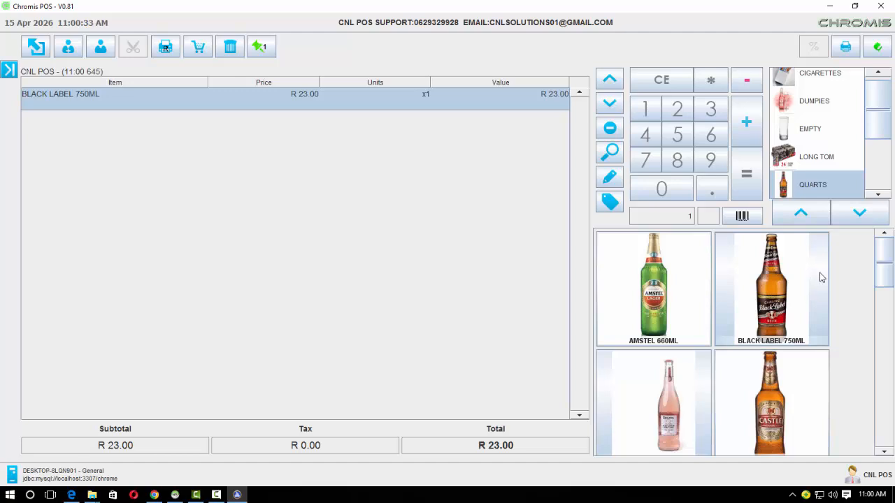
key("Return")
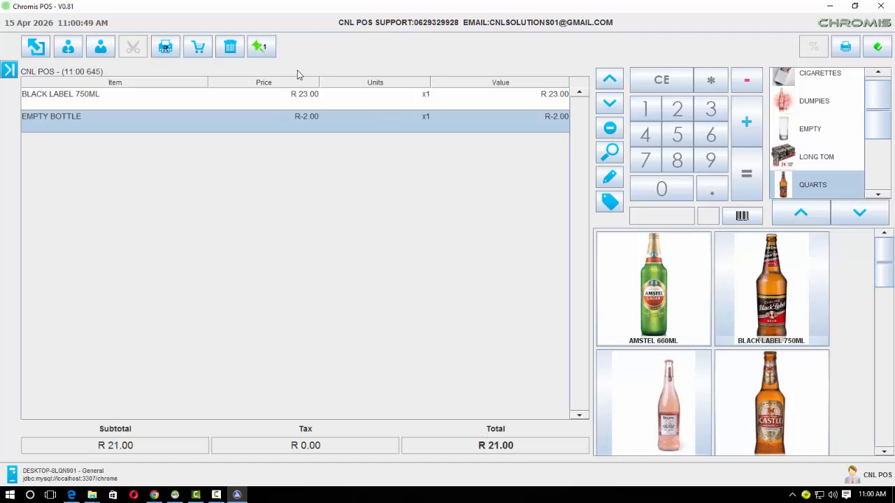
Step: Take the R 21.00 payment for the ticket using the Bank method
key("space")
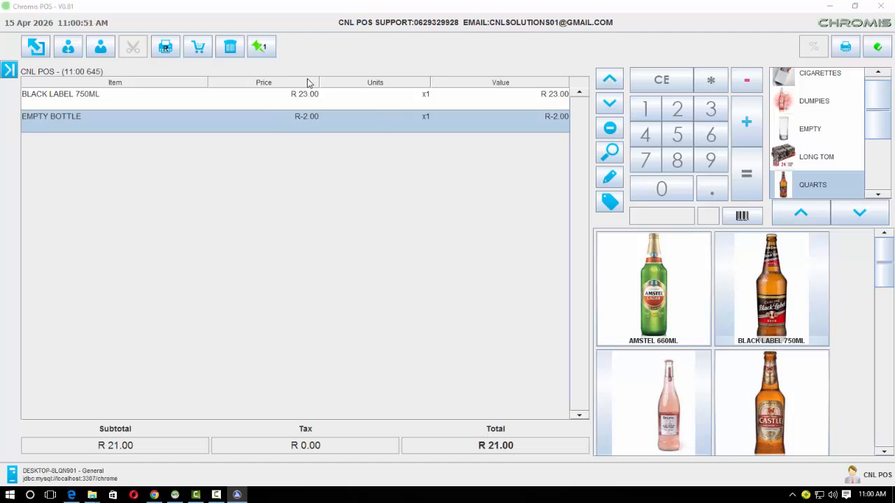
left_click(298, 184)
left_click(591, 371)
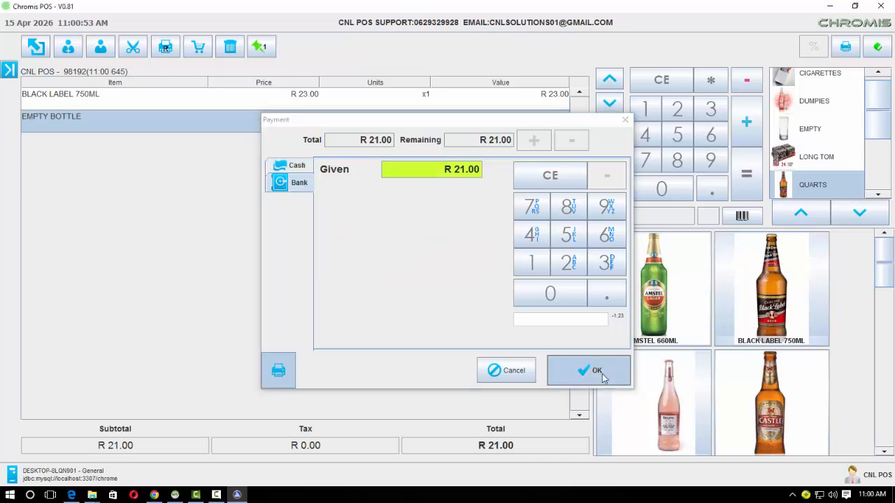
Step: Rerun the Current day sales report to examine the bottle sale and the empty-bottle return
left_click(9, 70)
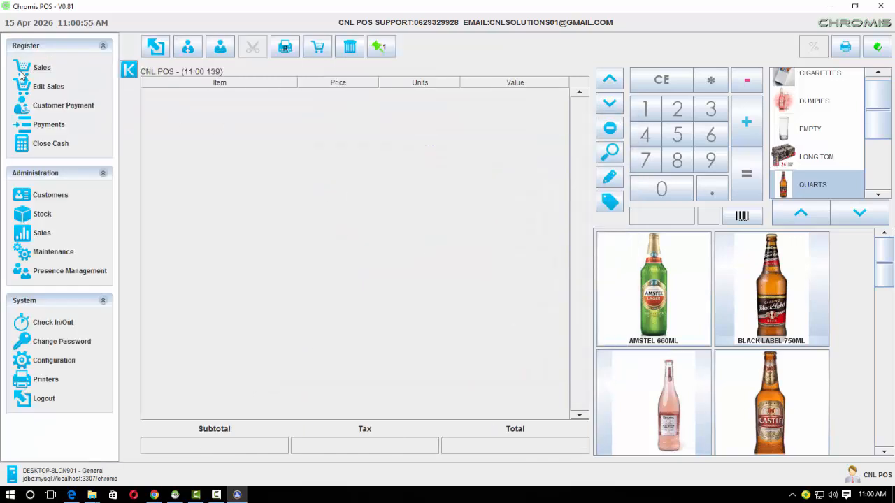
left_click(40, 235)
left_click(130, 195)
left_click(862, 106)
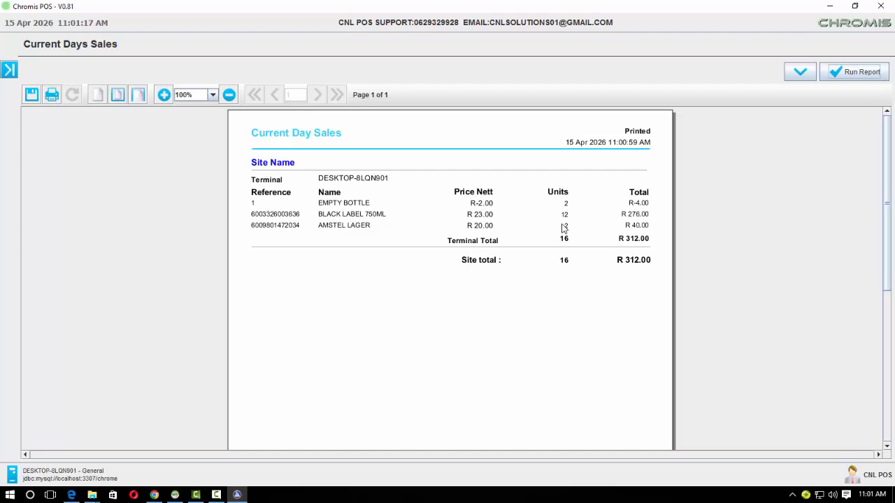
Step: Return to the Stock Diary and dismiss the panel load warning
left_click(9, 69)
left_click(42, 218)
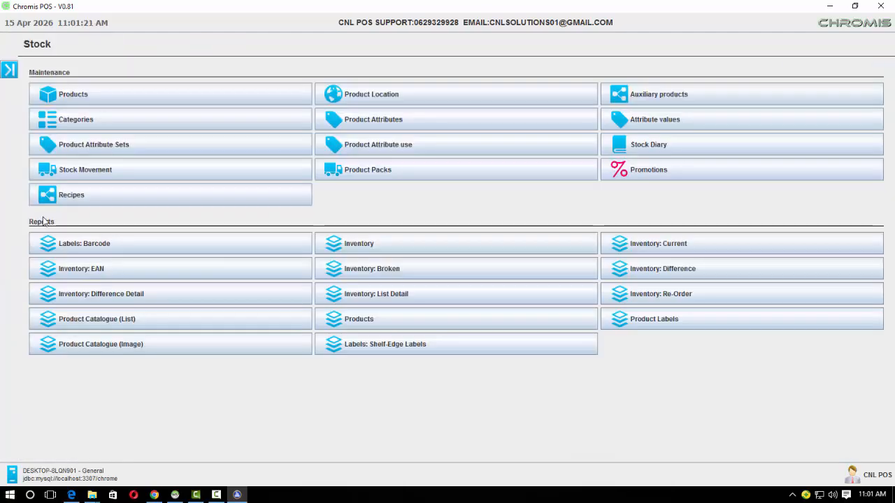
left_click(615, 148)
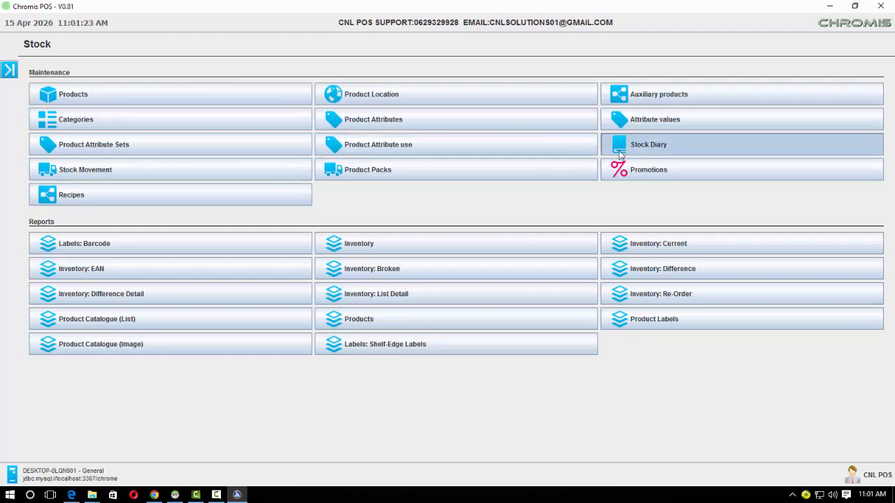
left_click(559, 278)
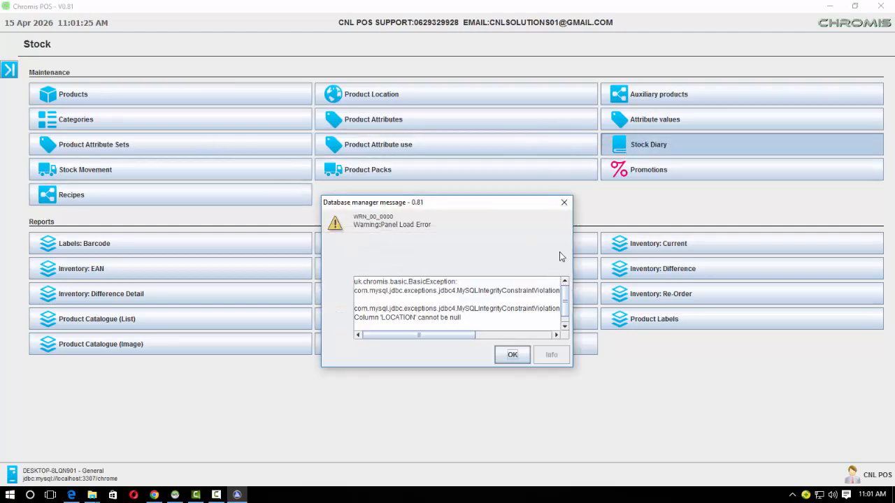
left_click(564, 204)
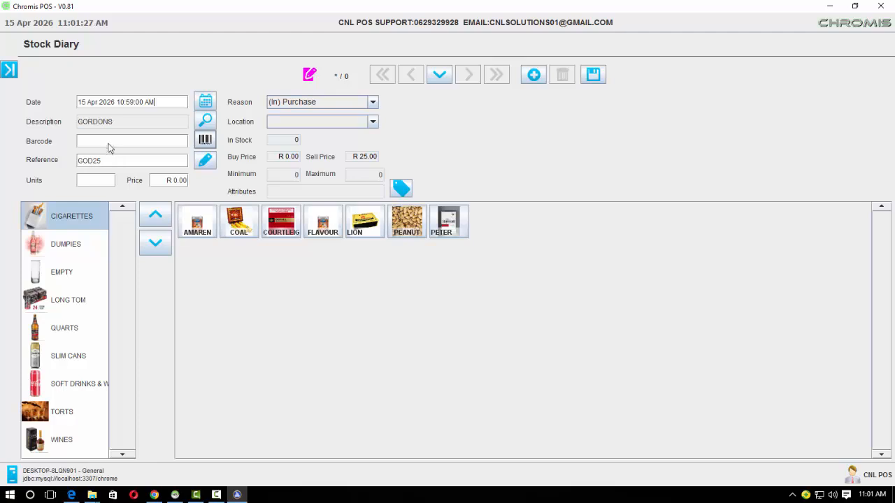
Step: Look up barcode 1 in the Stock Diary, and view and close the EMPTY BOTTLE product details
left_click(144, 142)
type("1")
key("Return")
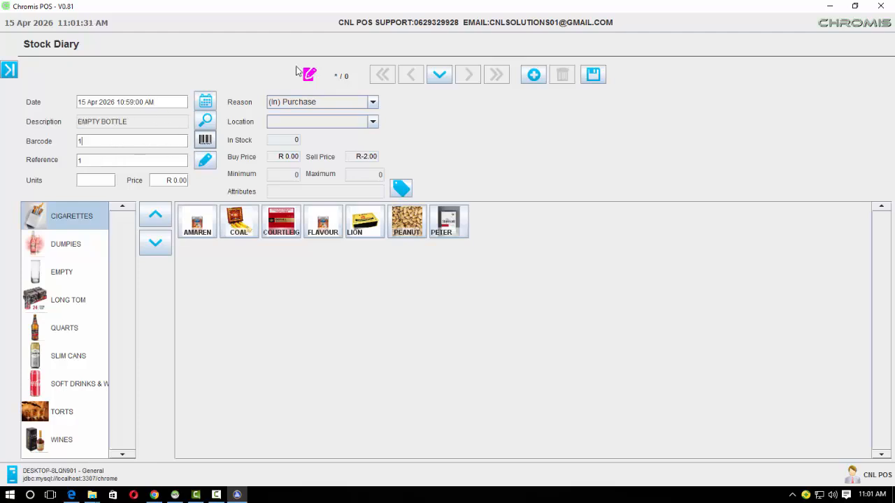
left_click(205, 160)
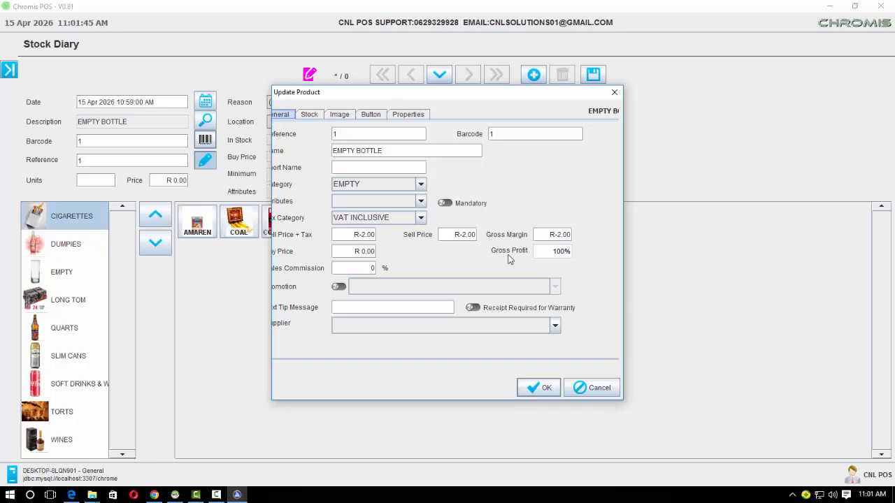
left_click(614, 91)
Step: Open the sales screen and add the EMPTY BOTTLE to a new ticket by its code 1
left_click(9, 69)
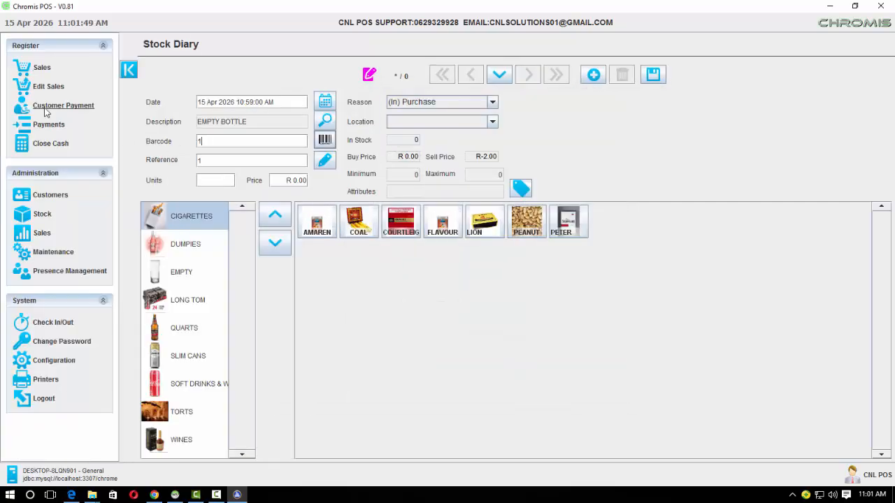
left_click(35, 70)
left_click(515, 277)
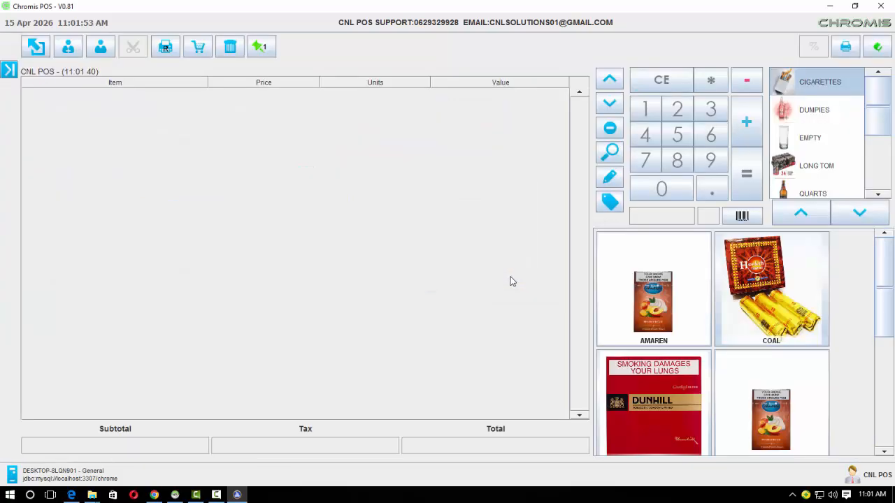
type("1")
key("Return")
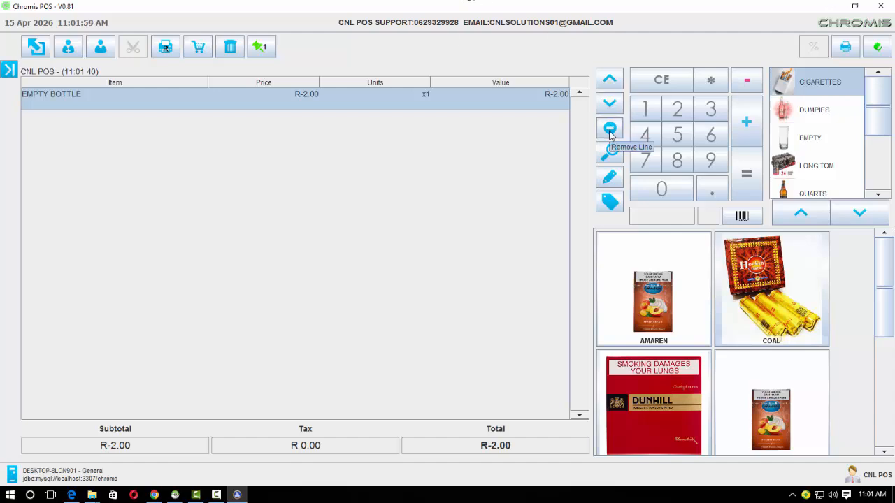
Step: Set the EMPTY BOTTLE line to 10 units
left_click(747, 124)
left_click(746, 125)
left_click(746, 126)
left_click(745, 128)
left_click(746, 127)
left_click(745, 127)
left_click(745, 128)
left_click(746, 127)
left_click(745, 127)
left_click(745, 127)
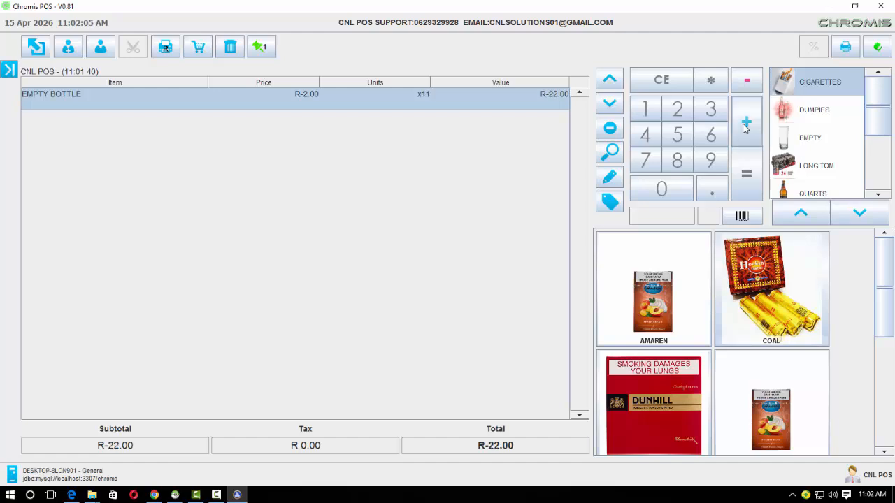
left_click(744, 81)
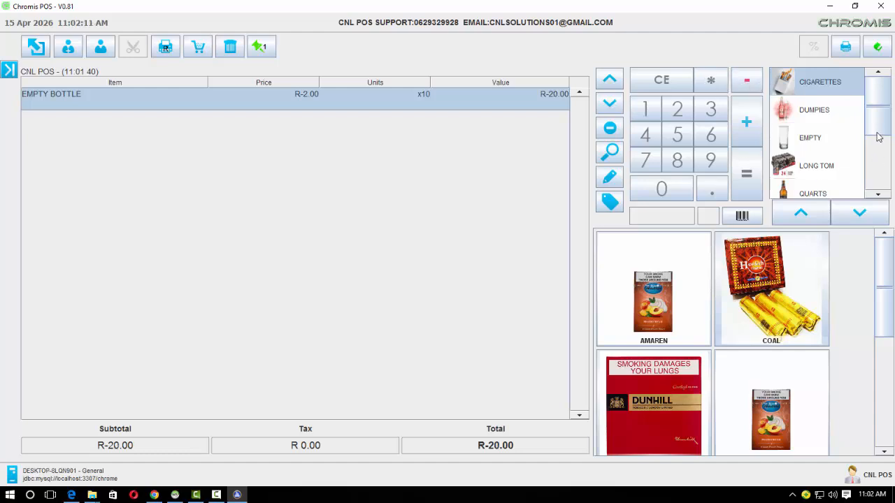
Step: Add one BLACK LABEL 750ML from the QUARTS category to the ticket
left_click_drag(879, 135, 879, 145)
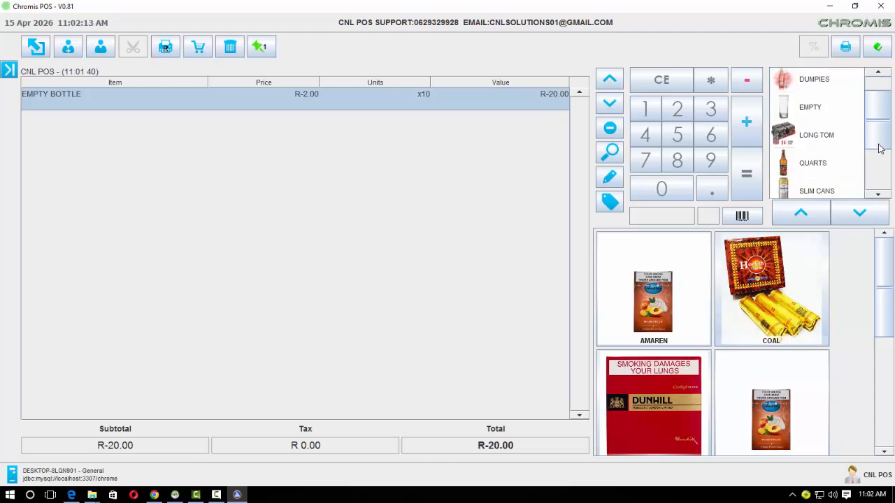
left_click(802, 162)
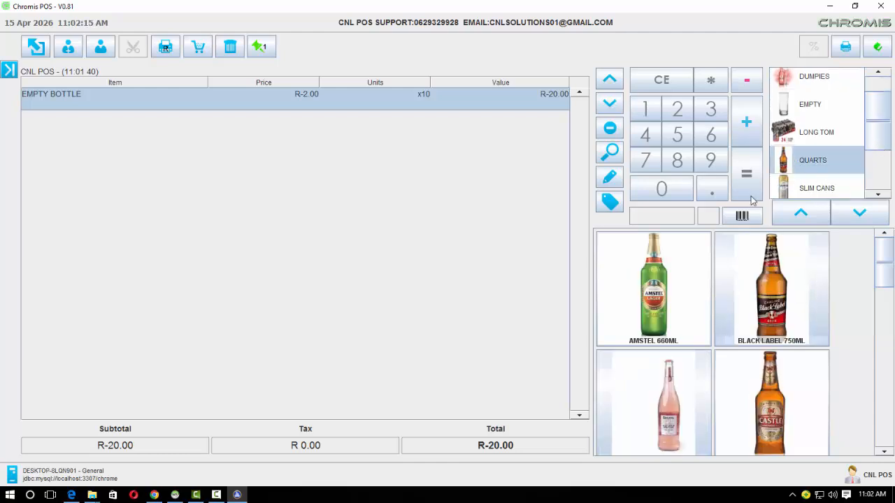
left_click(768, 317)
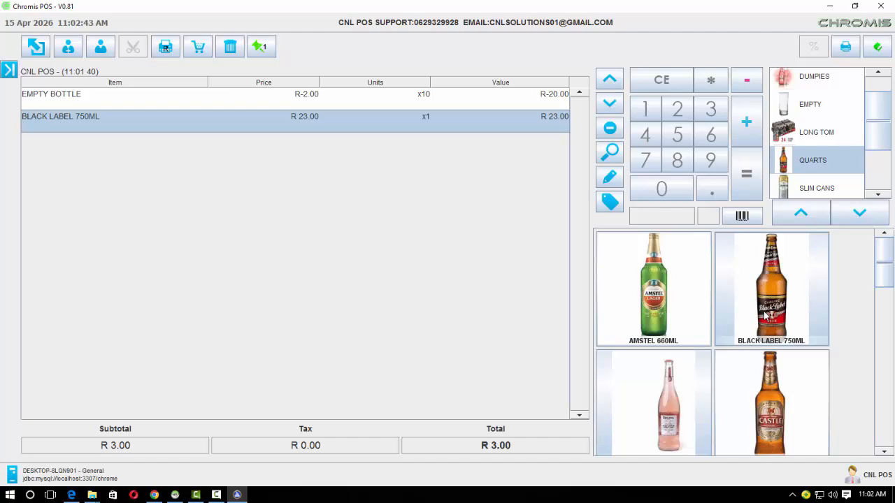
Step: Settle the empty bottle and BLACK LABEL ticket with an exact cash payment and dismiss the change notice
key("equal")
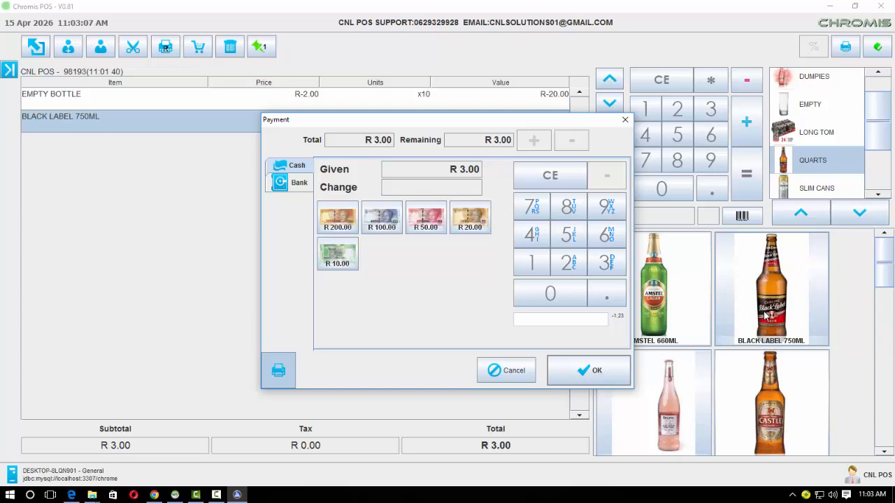
left_click(626, 119)
key("equal")
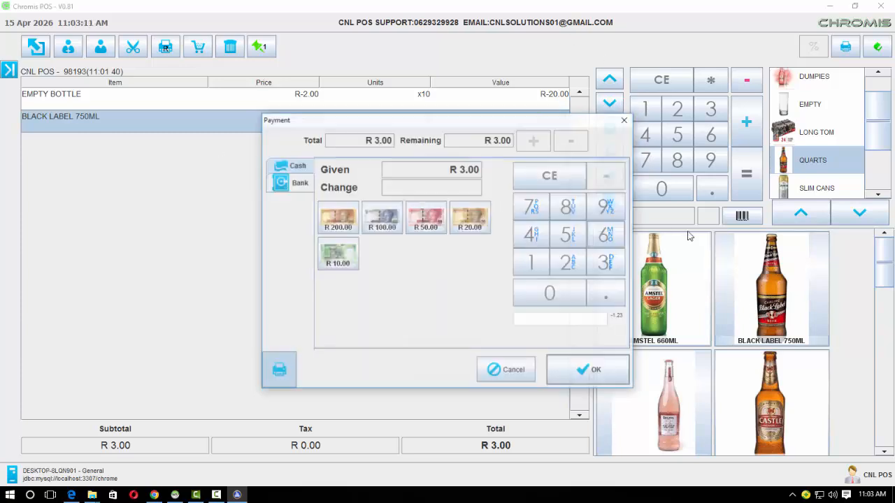
left_click(581, 370)
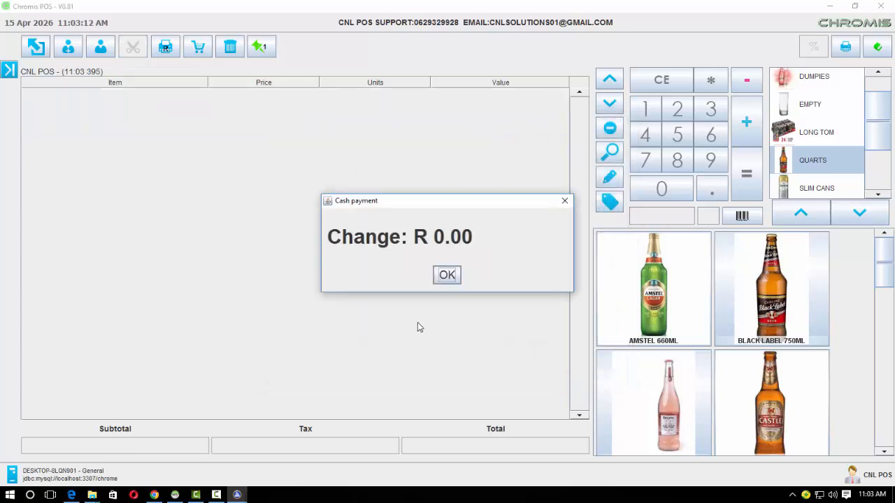
left_click(442, 274)
Step: Run the Current Days Sales report from the administration sales reports
left_click(9, 70)
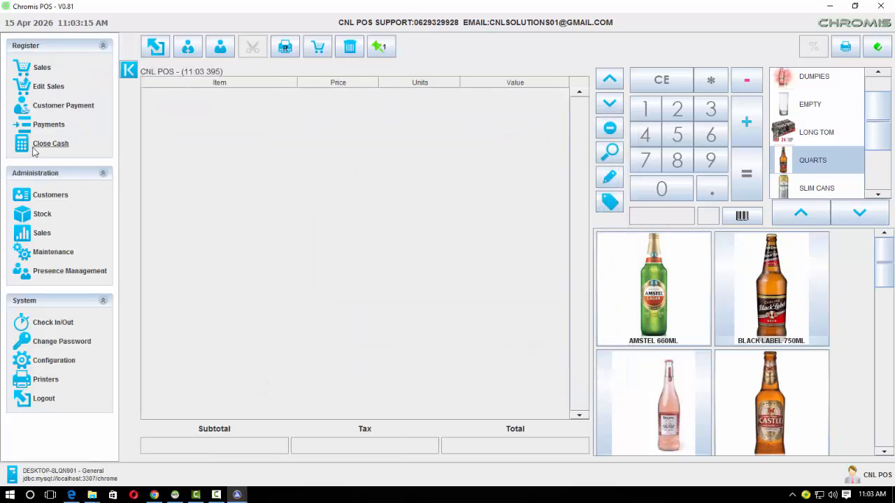
left_click(41, 234)
left_click(137, 194)
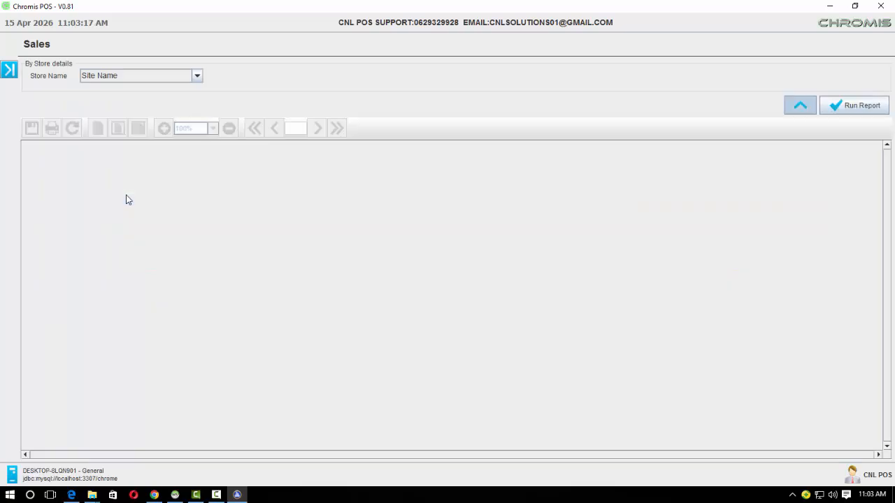
left_click(860, 110)
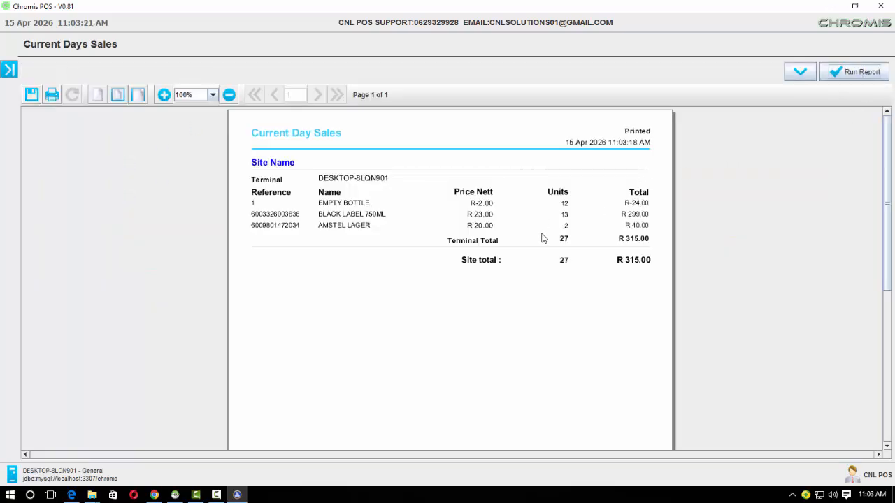
Step: Open Roles in Maintenance and review the permissions of the Employee role down to the Register Options
left_click(9, 69)
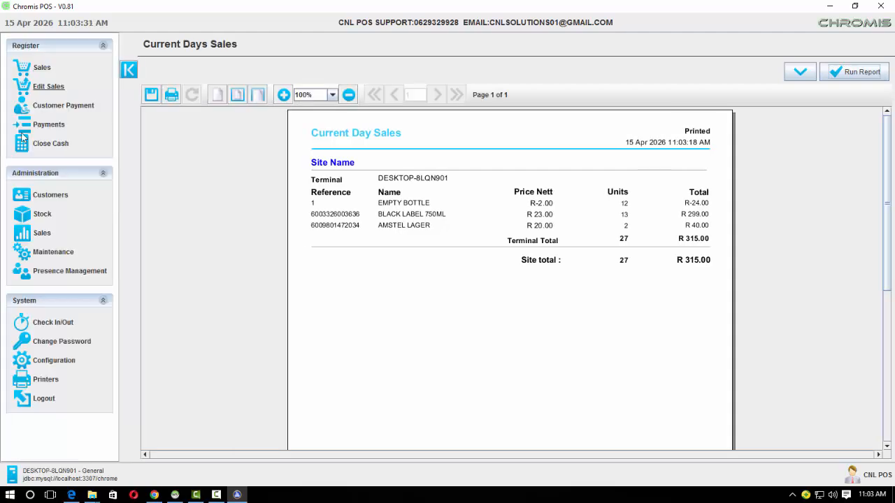
left_click(53, 254)
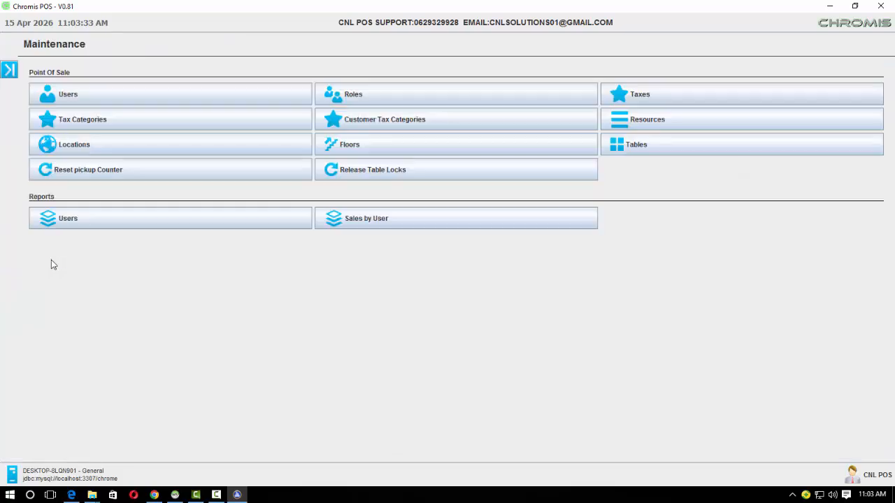
left_click(342, 98)
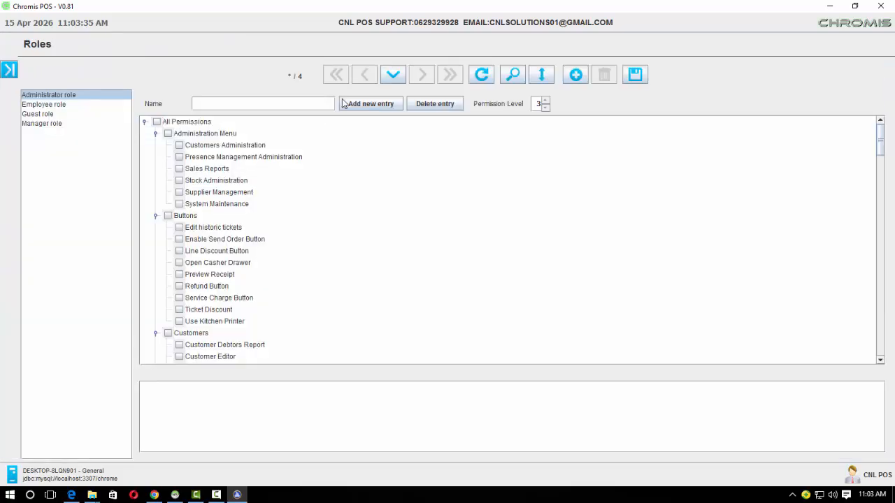
left_click(46, 105)
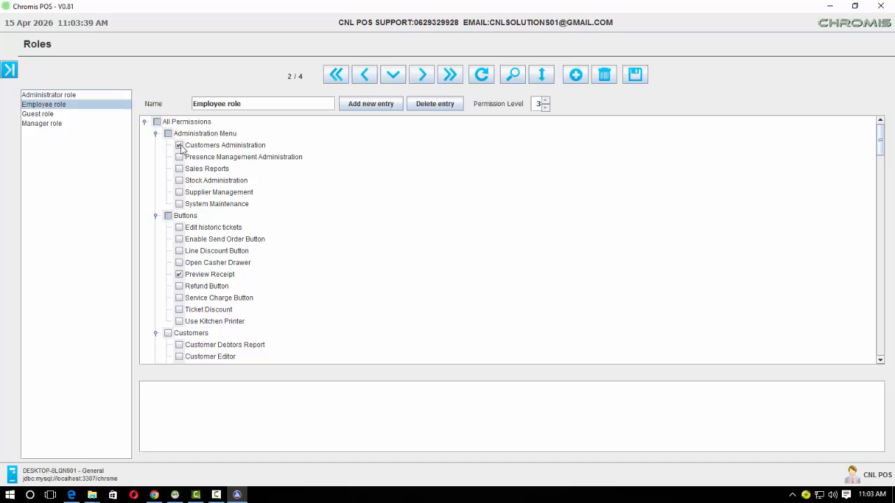
scroll(179, 154, "down", 10)
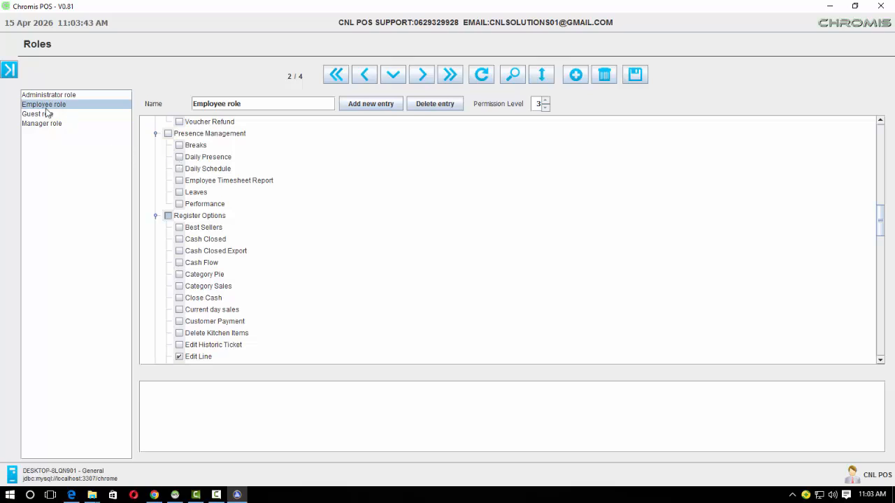
Step: Open the point-of-sale Users form in Maintenance and view its name, password, card and role fields
left_click(9, 69)
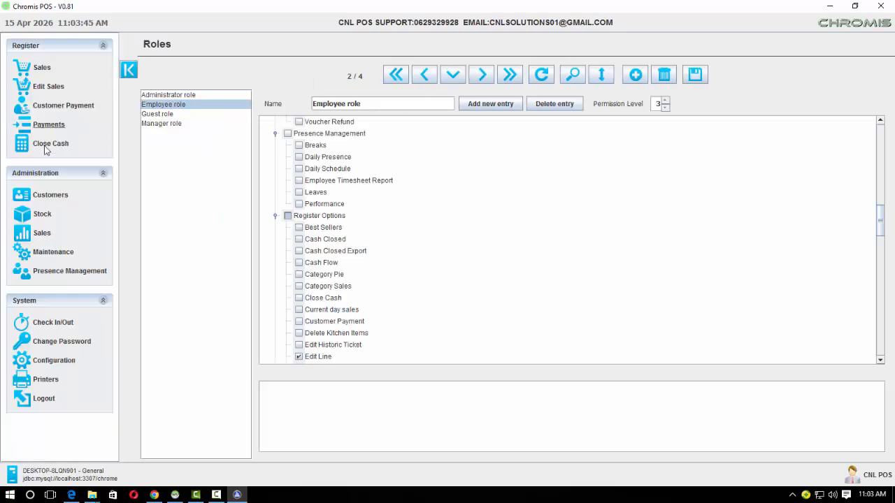
left_click(44, 253)
left_click(68, 102)
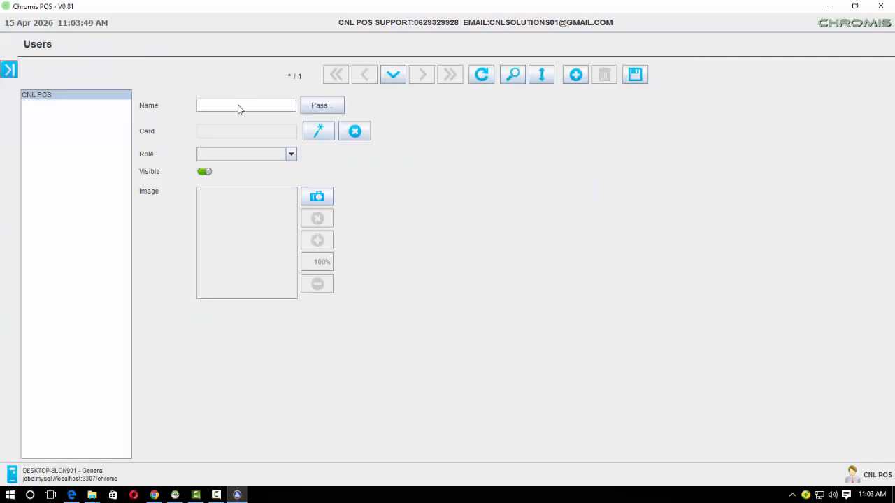
left_click(9, 69)
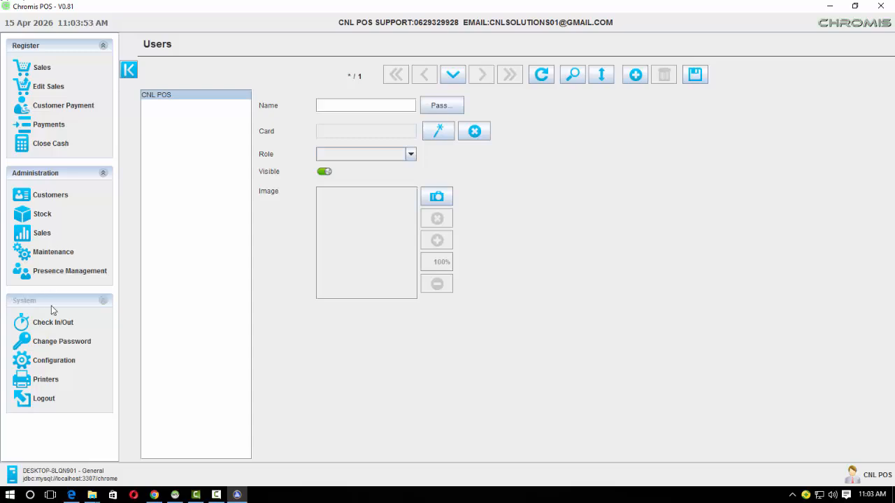